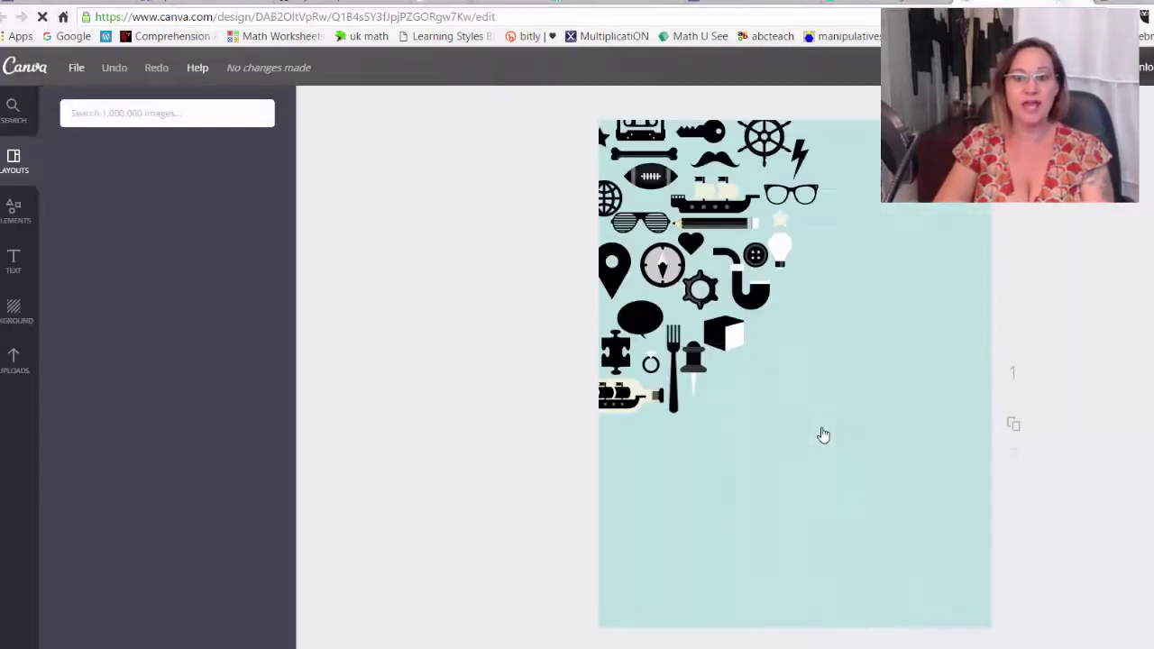
Add a new heading text box to the Canva cover from the Text panel.
click(15, 262)
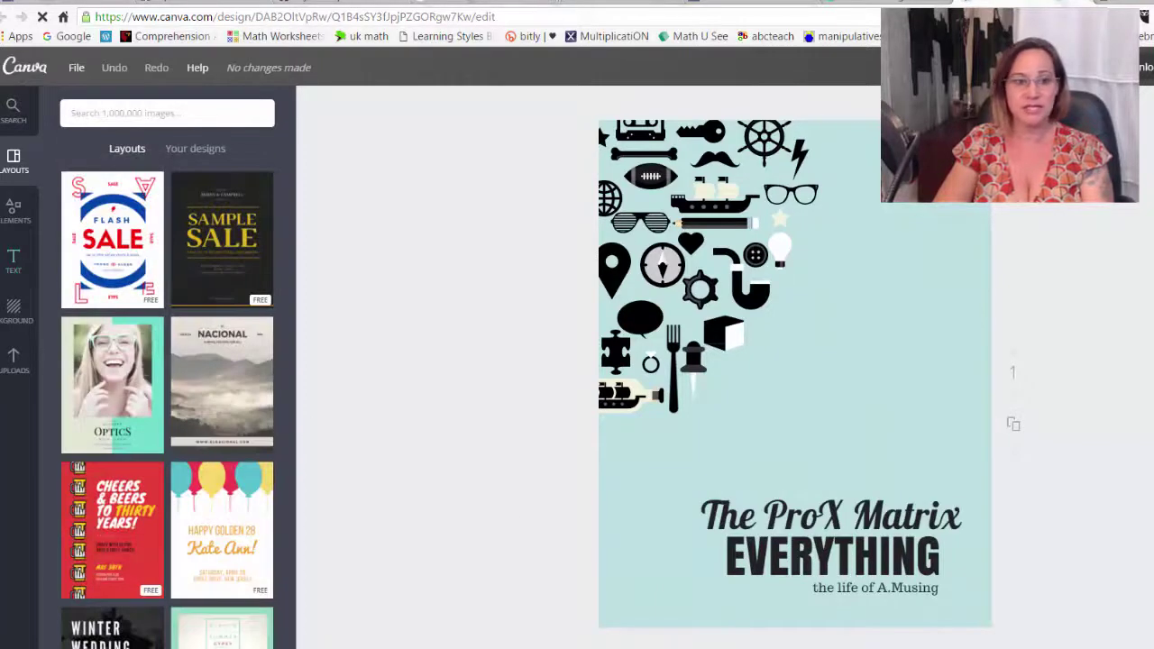
click(14, 261)
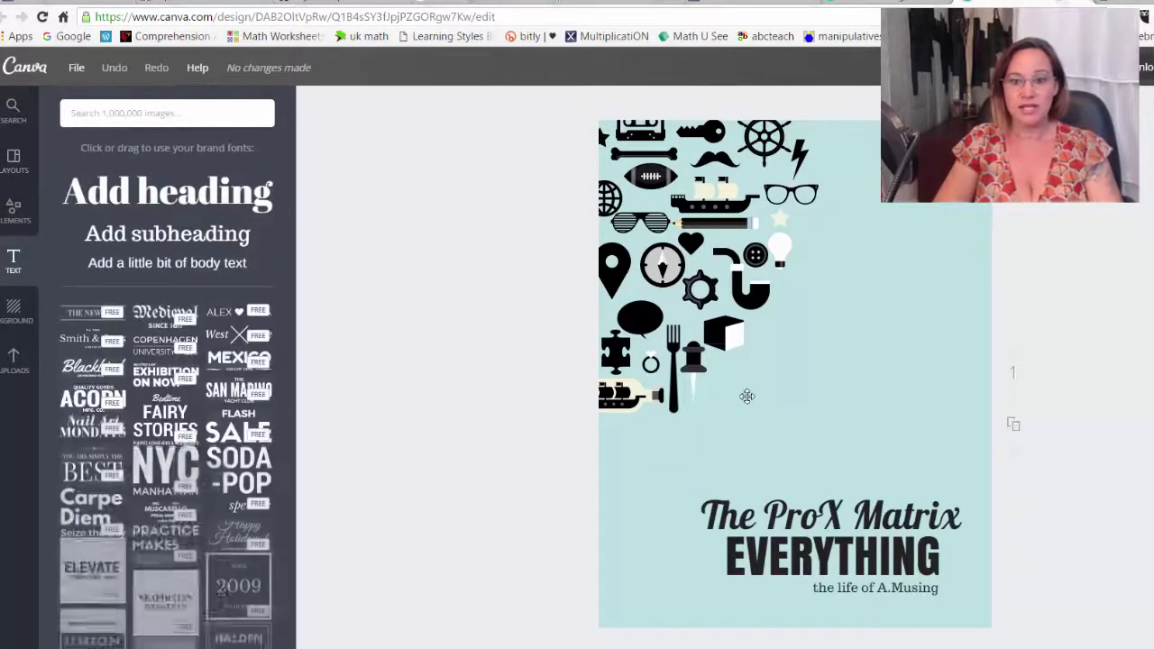
click(746, 396)
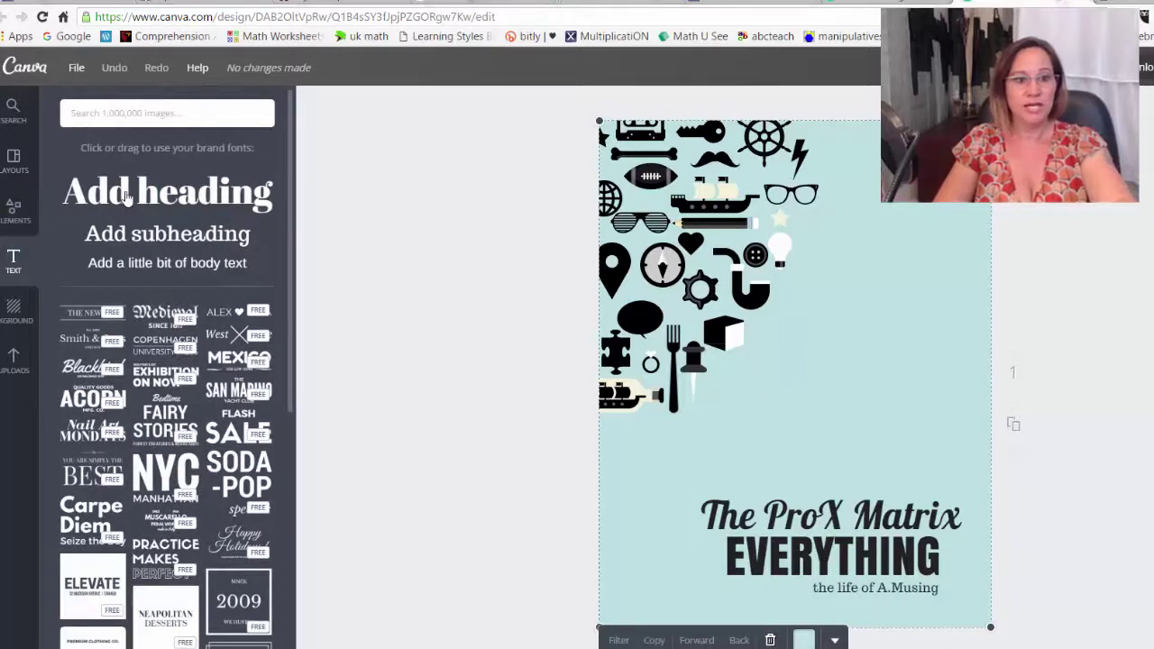
click(128, 198)
click(710, 394)
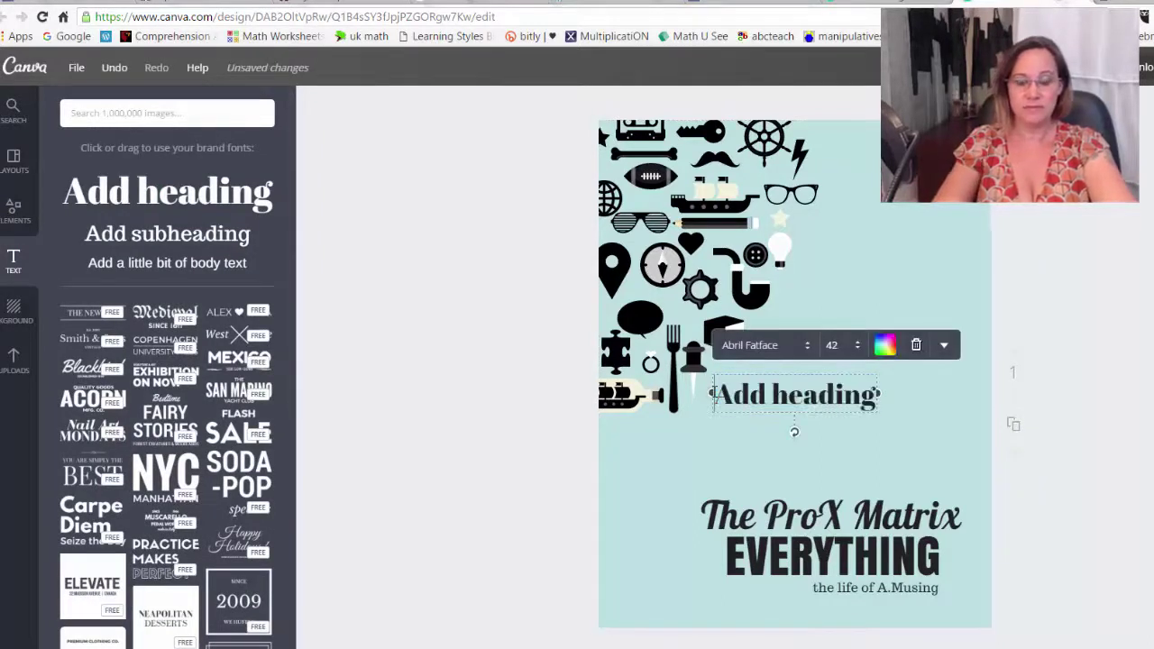
Replace the heading placeholder with two lines: 'this is my book.' and 'so there.'.
key(ctrl+a)
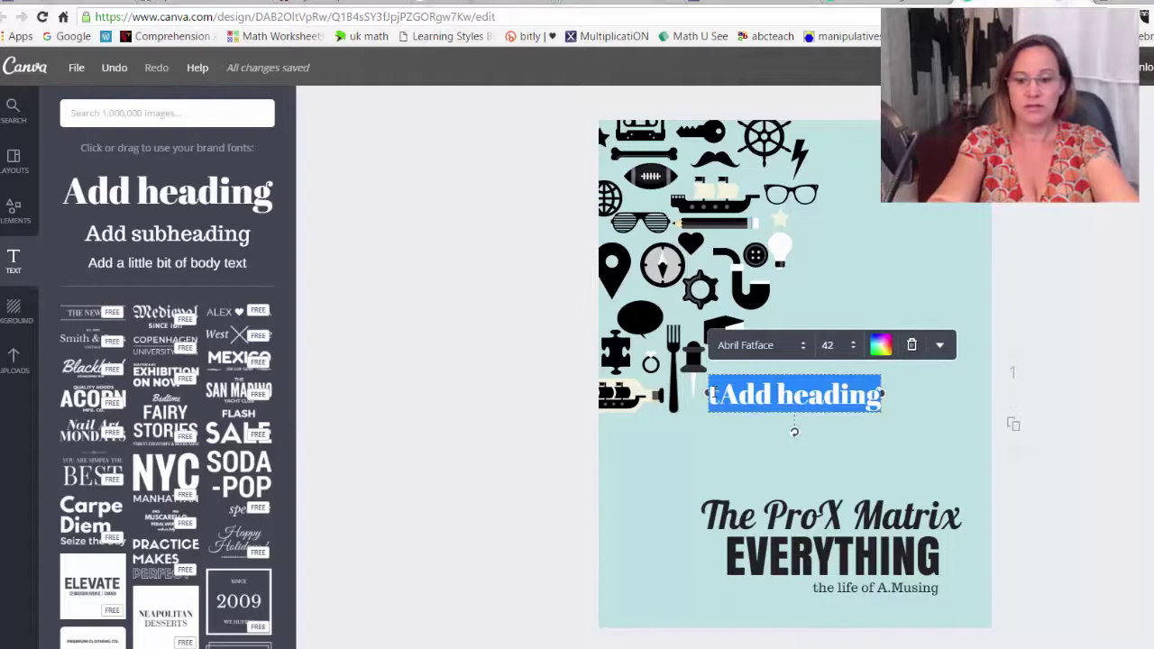
text(this is my o)
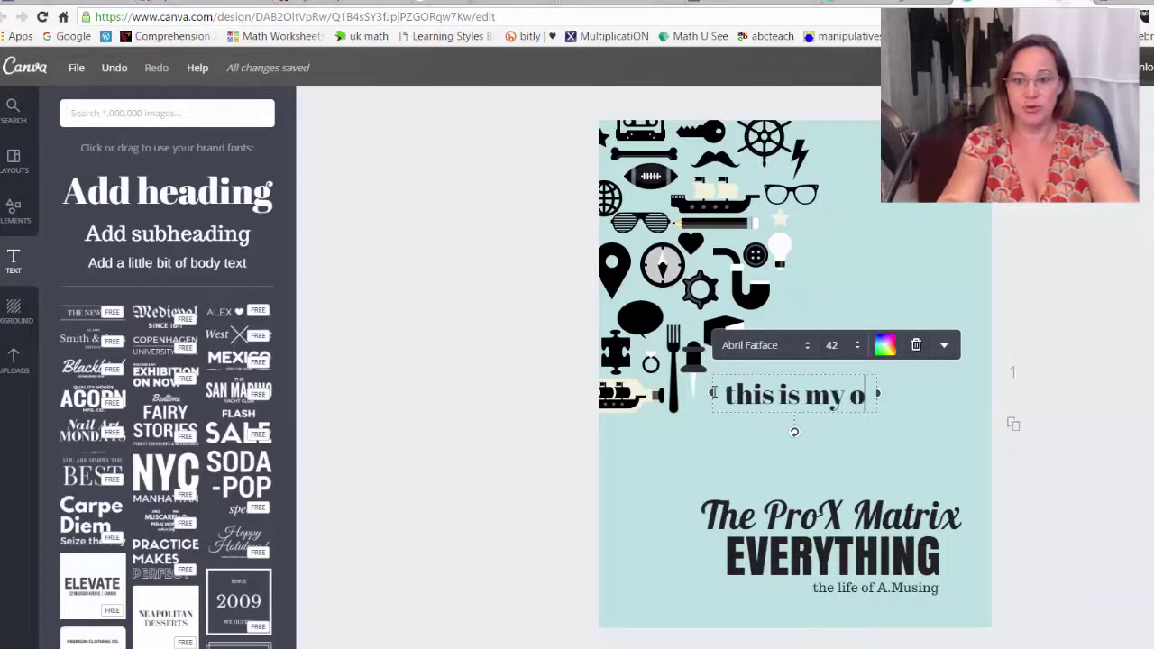
key(BackSpace)
text(book.)
key(Return)
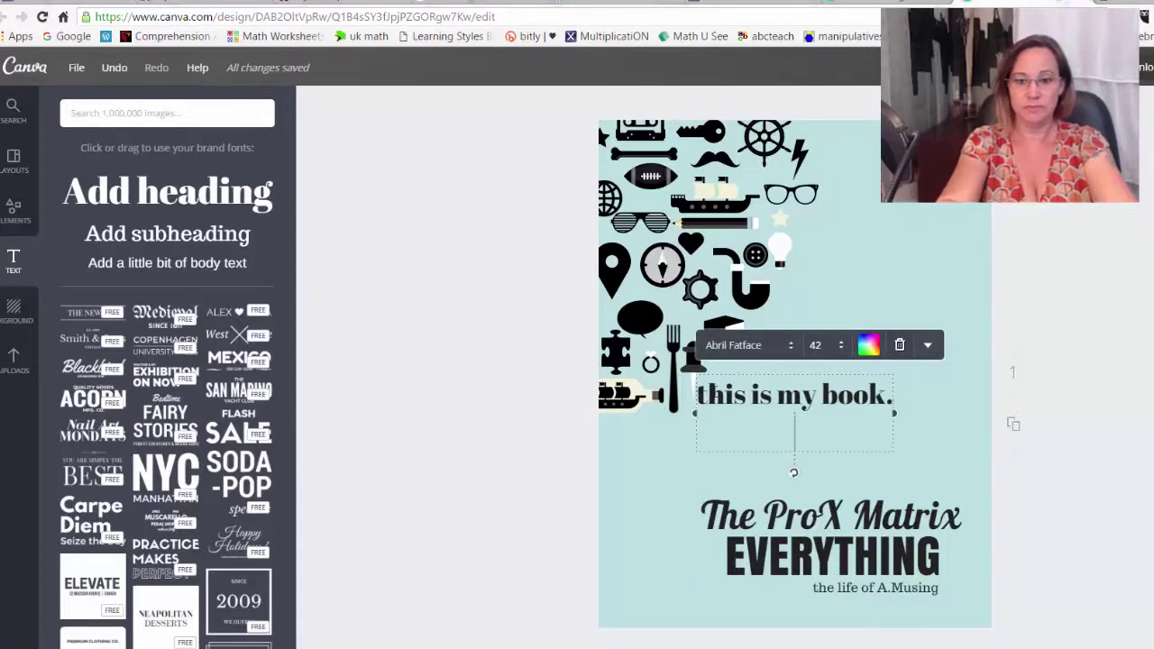
text(so there.)
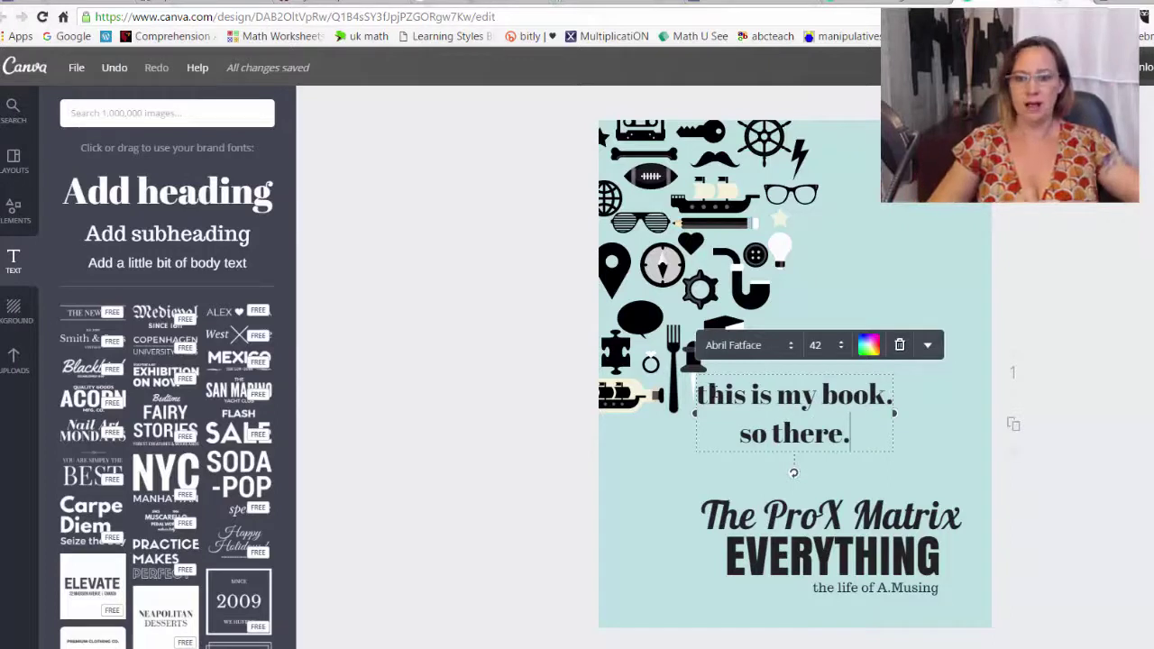
click(1096, 378)
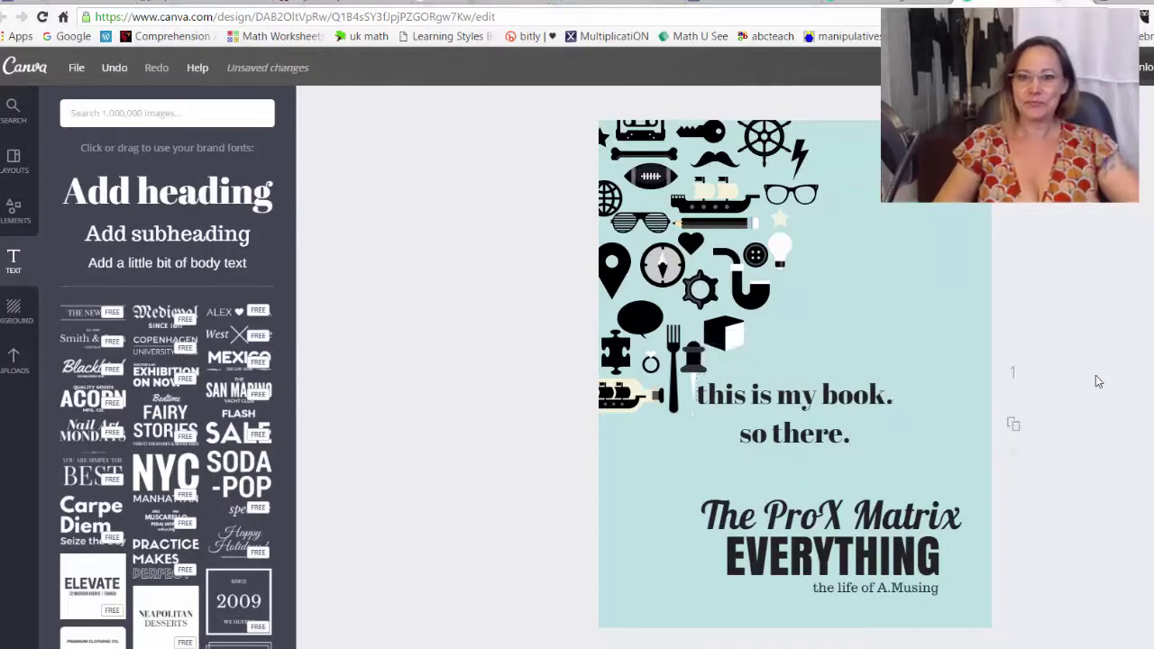
Move the heading up and right beside the icons, then download the cover design.
drag(795, 393, 877, 345)
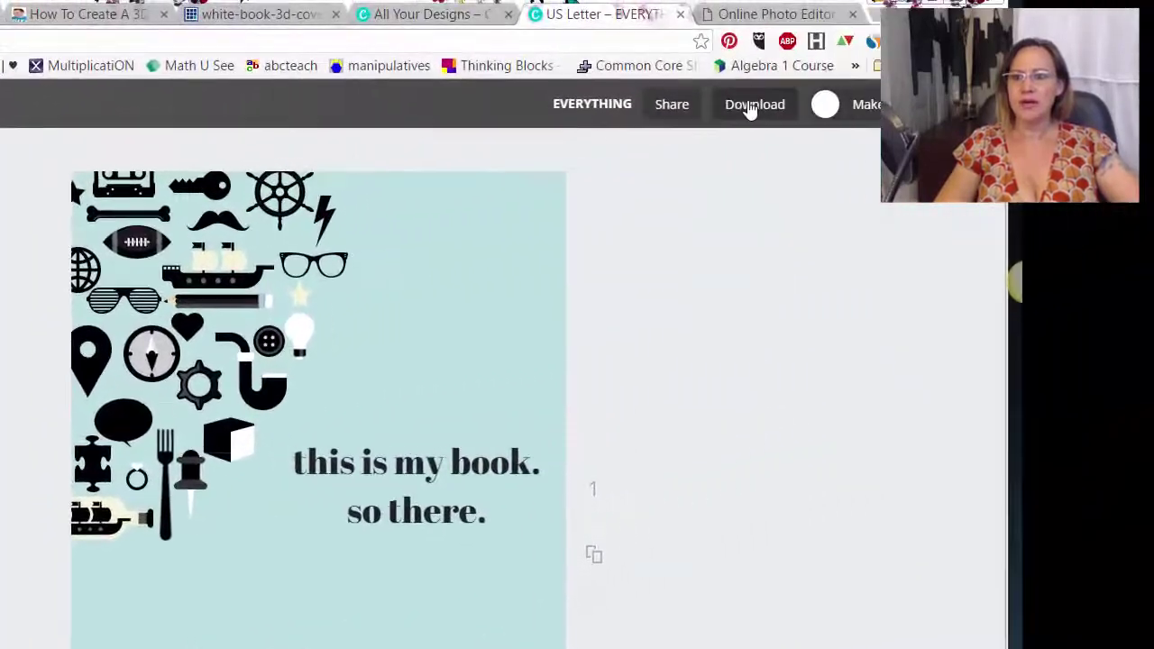
click(749, 107)
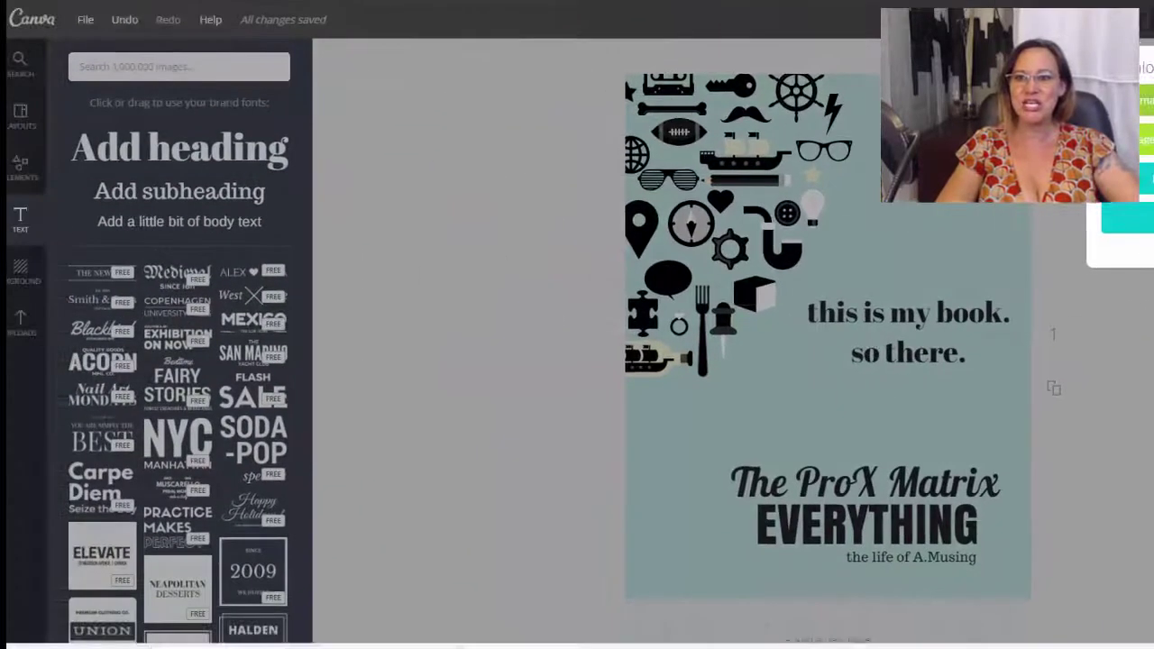
click(747, 252)
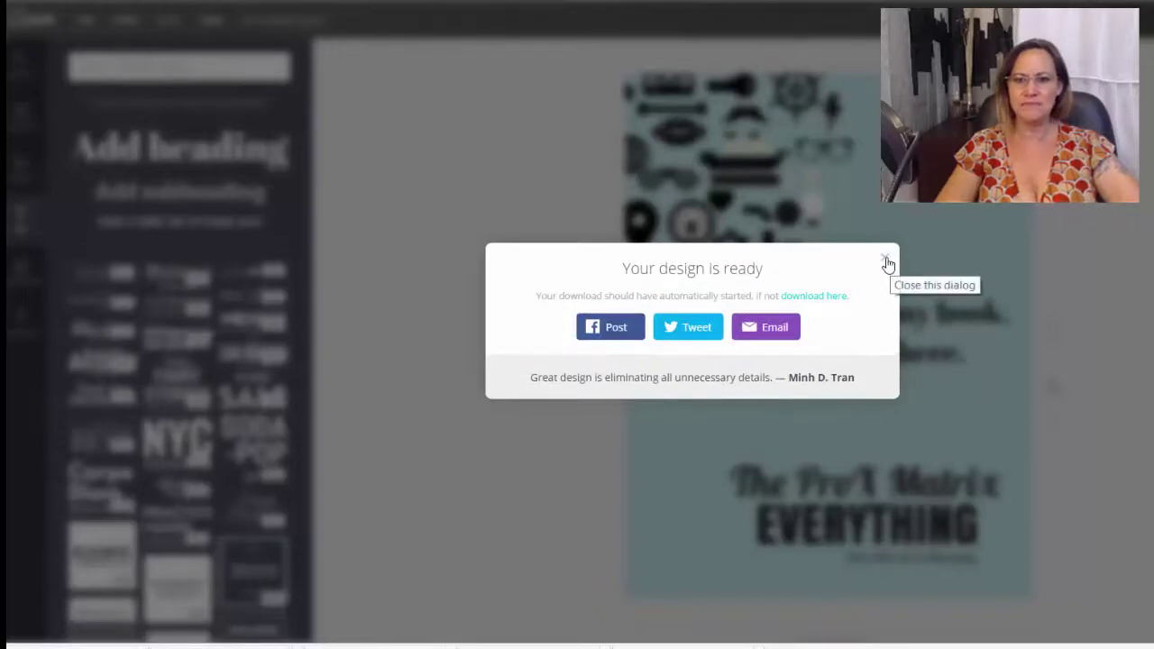
click(887, 261)
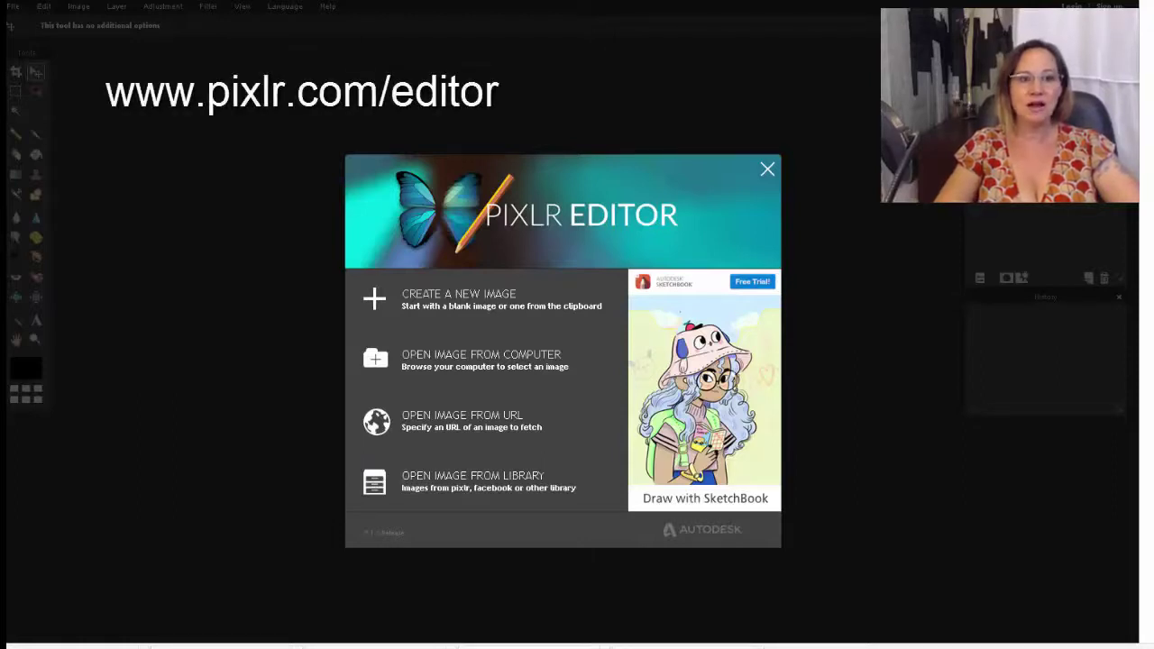
Reload Pixlr Editor and create a blank 800×600 image named 'my great book cover'.
key(F5)
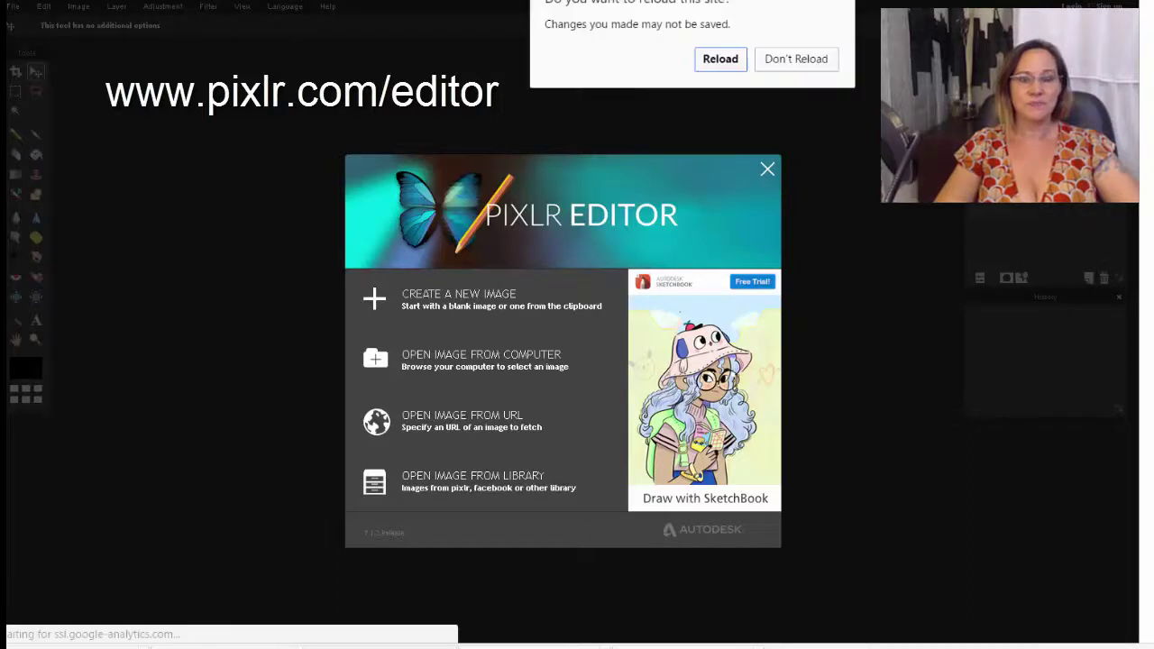
click(711, 58)
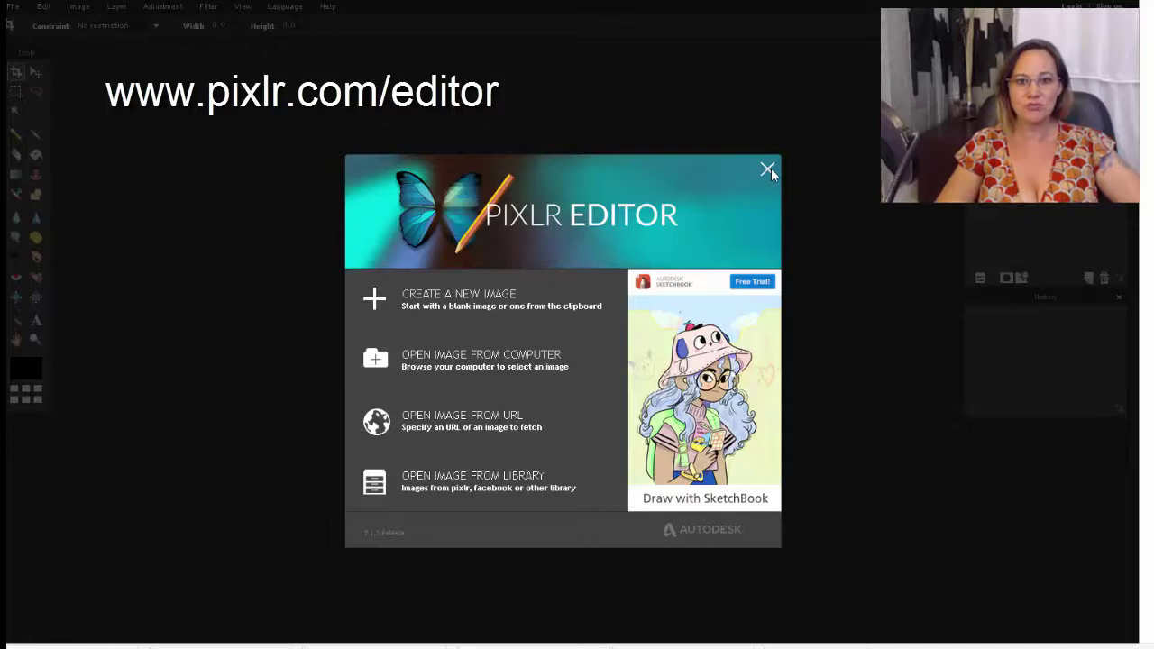
click(491, 303)
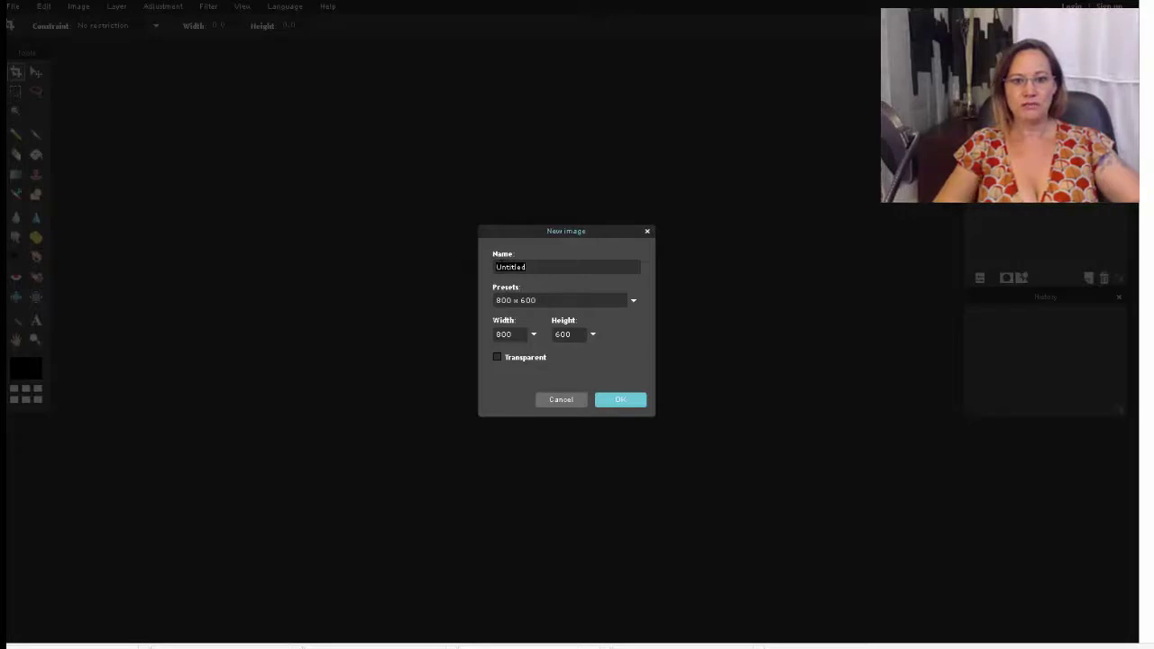
text(my great b)
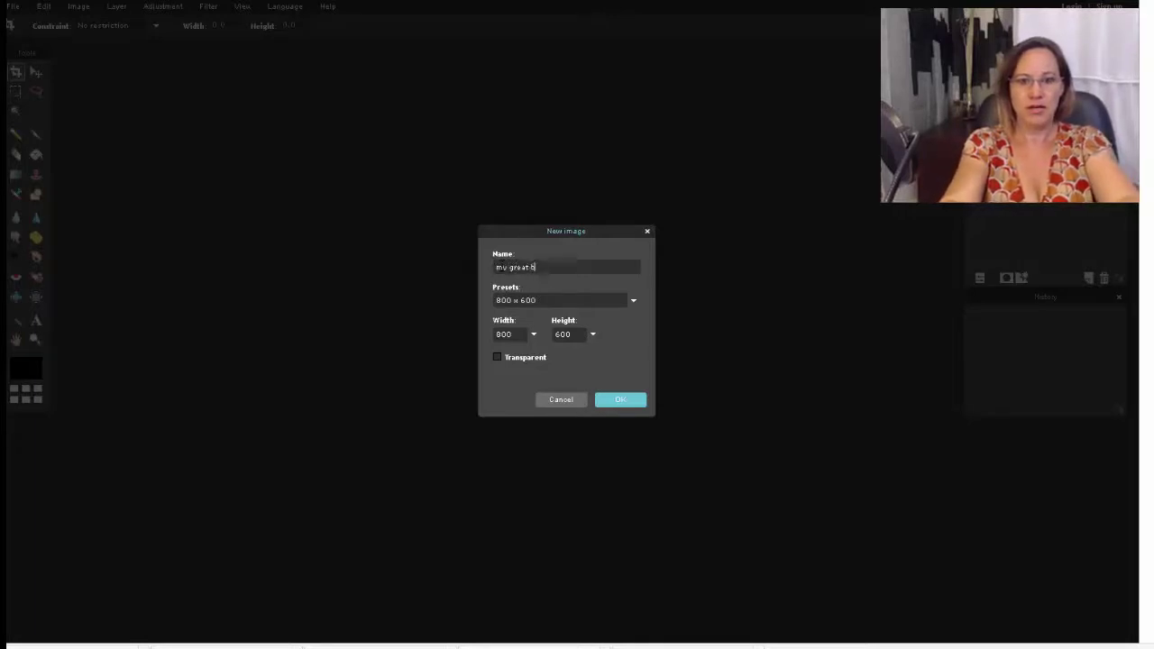
text(ook cover)
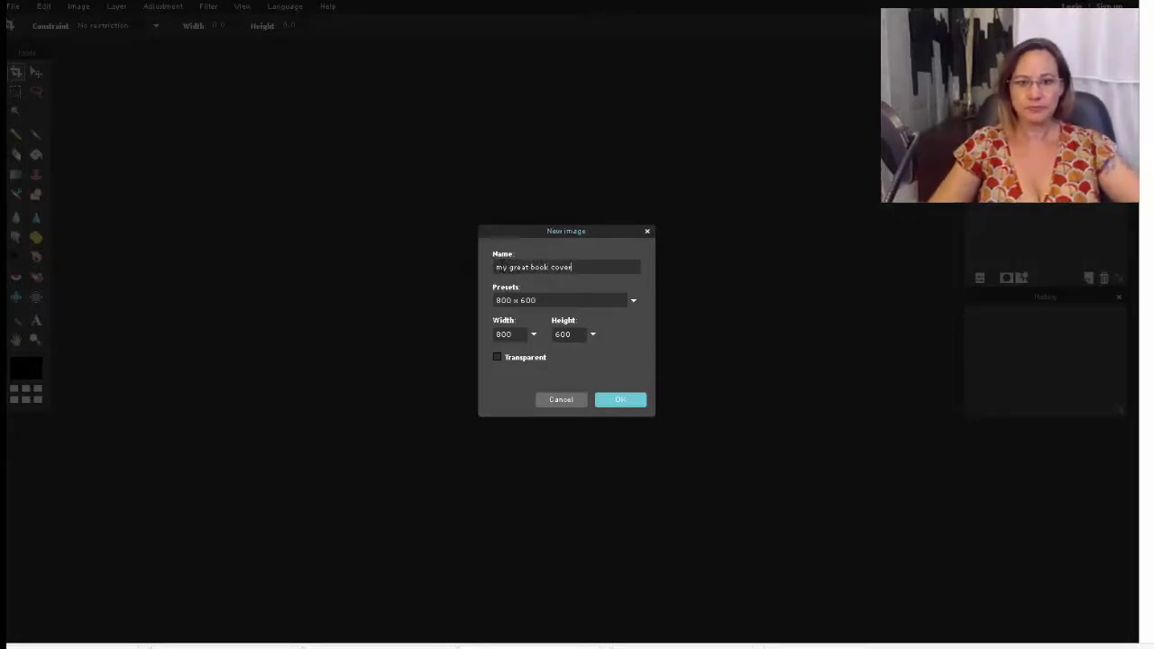
click(614, 402)
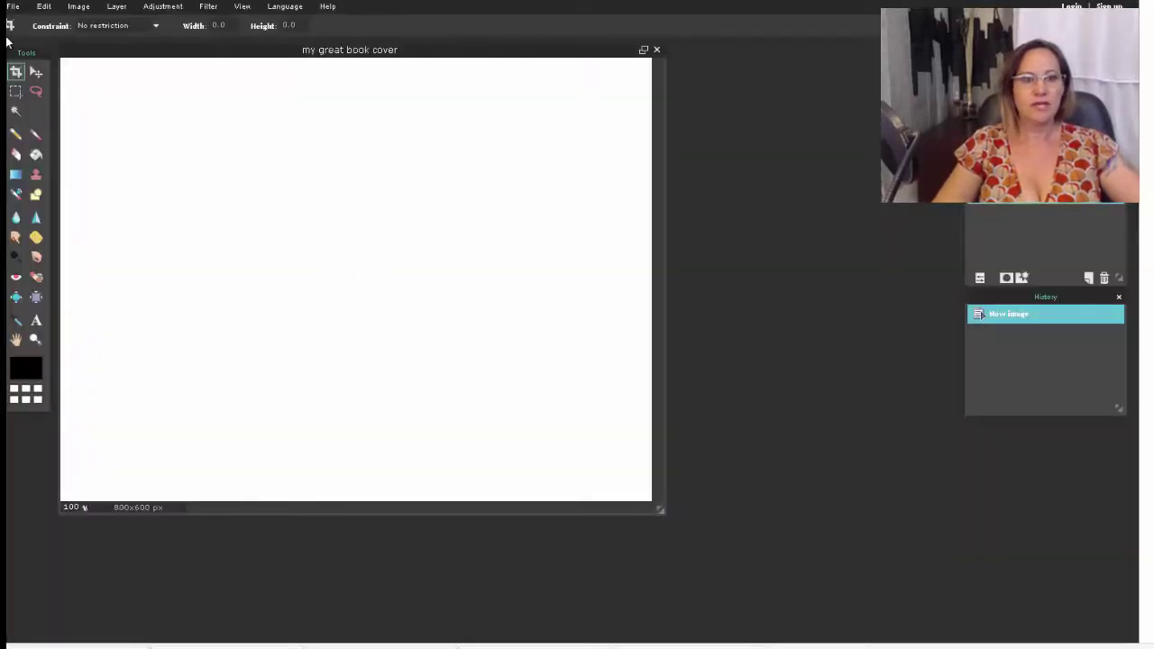
Open the white-book-3d-cover-2 mockup and enlarge its window beside the blank canvas.
click(18, 9)
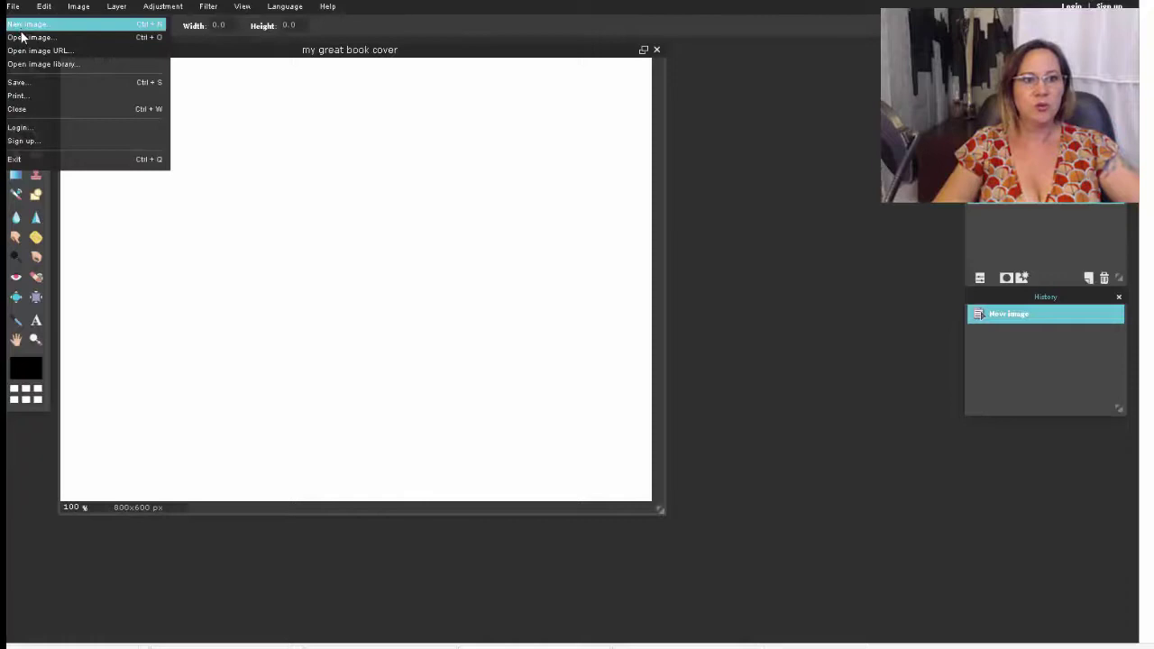
click(18, 36)
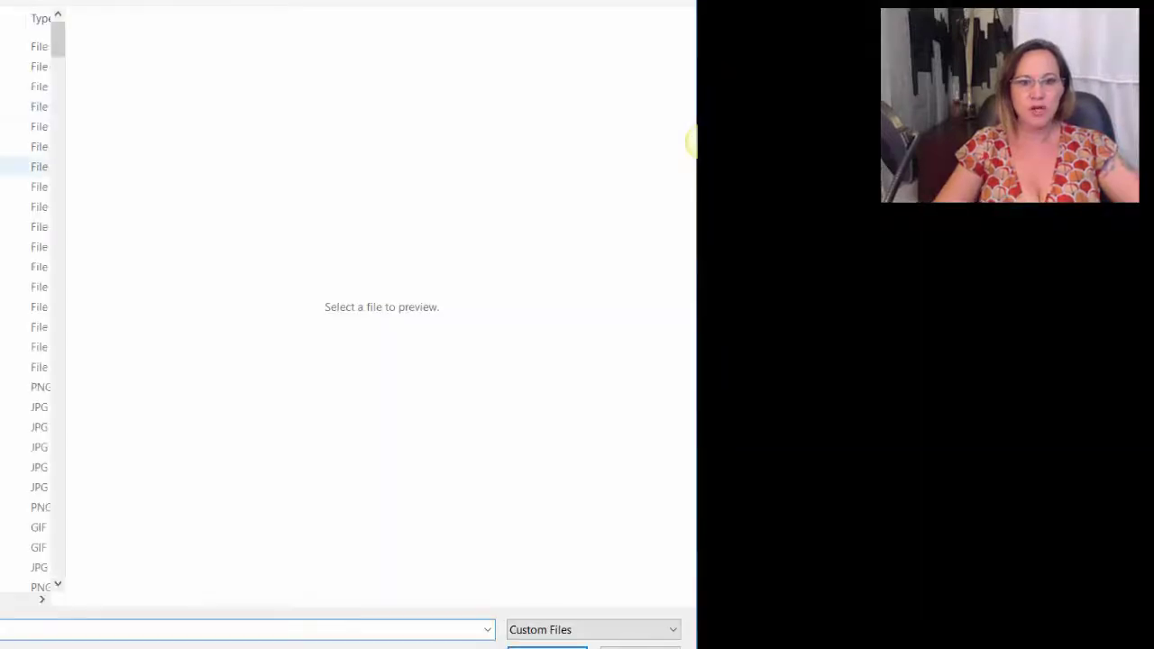
scroll(36, 361, down, 1)
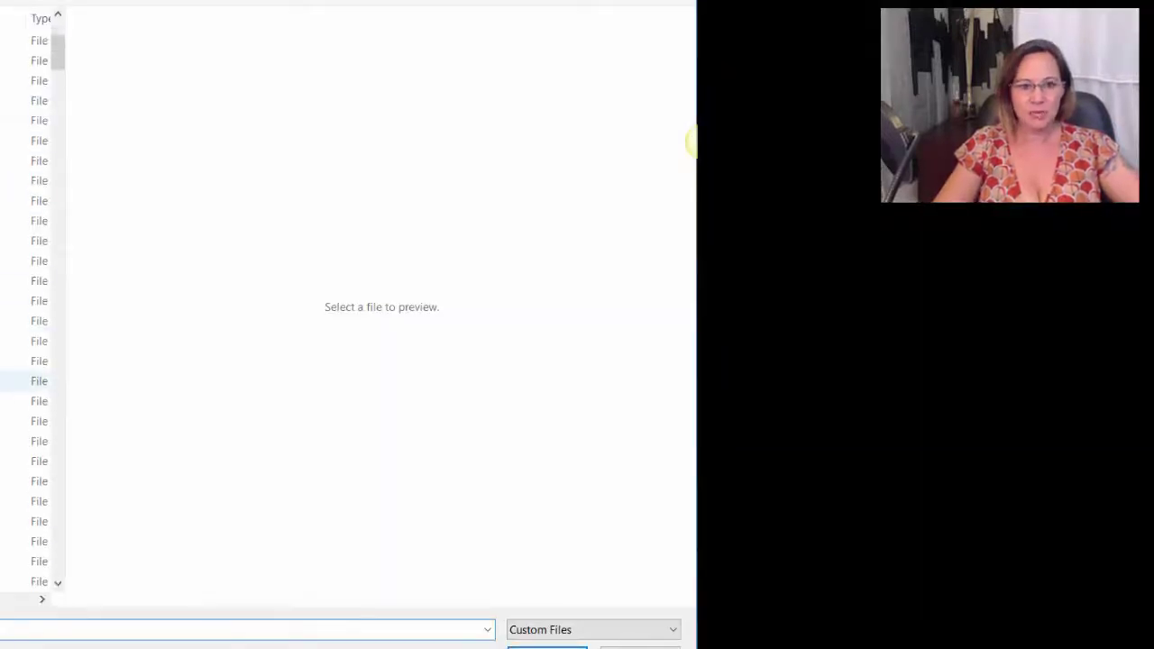
scroll(36, 381, down, 4)
scroll(36, 381, down, 3)
scroll(36, 381, up, 5)
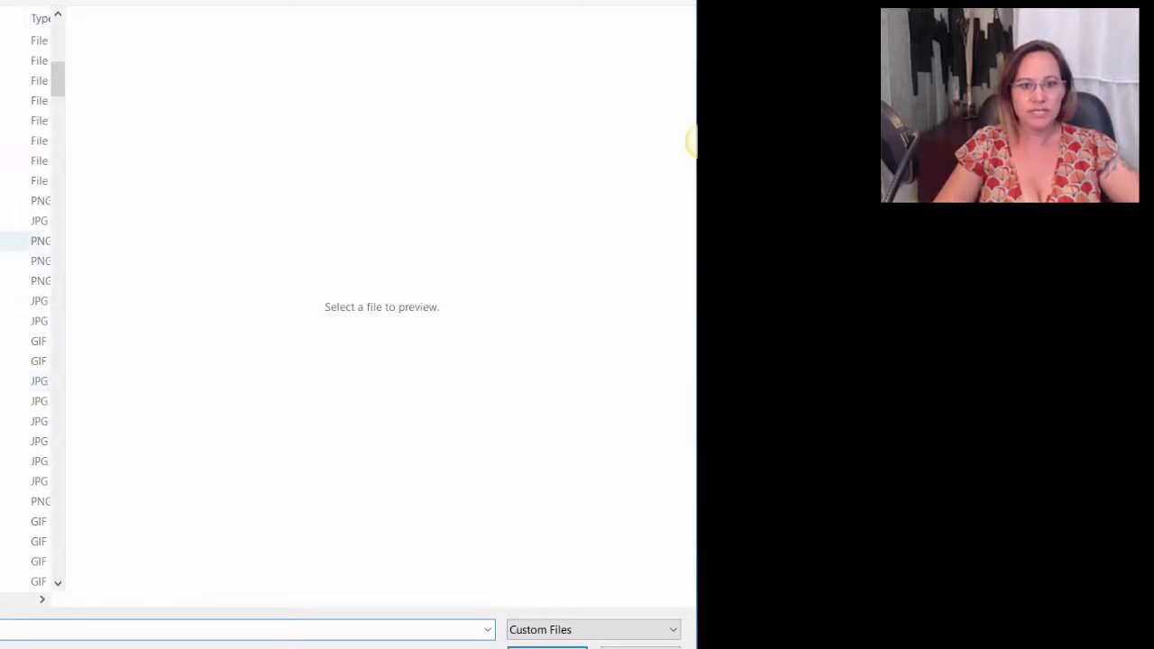
click(36, 260)
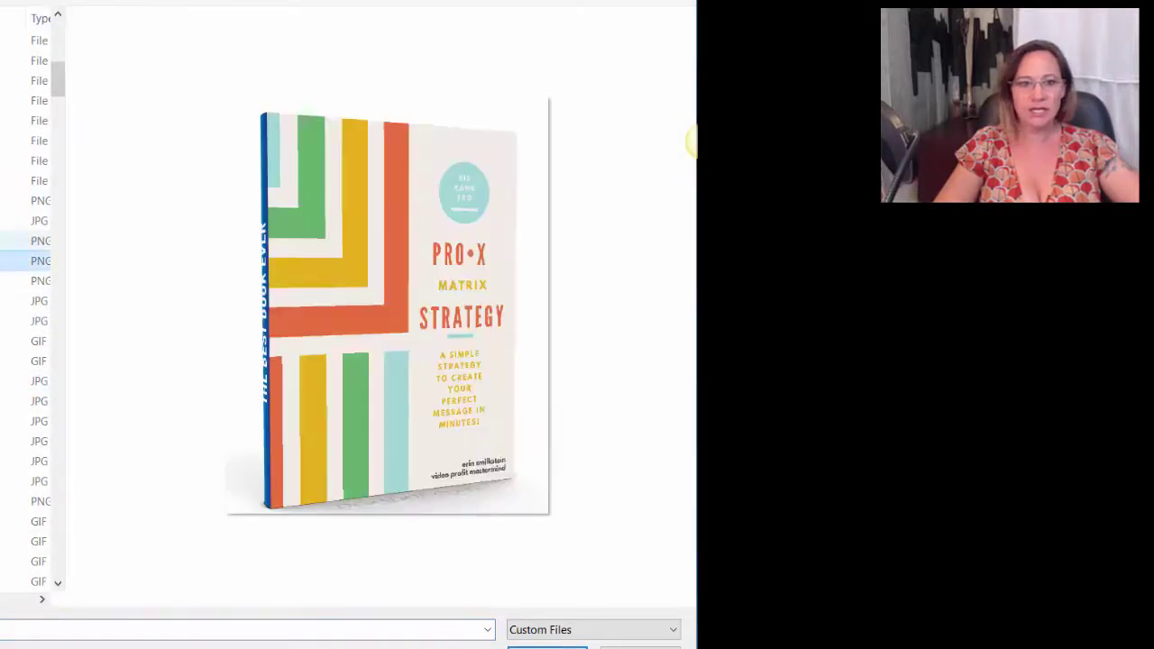
click(36, 240)
click(36, 220)
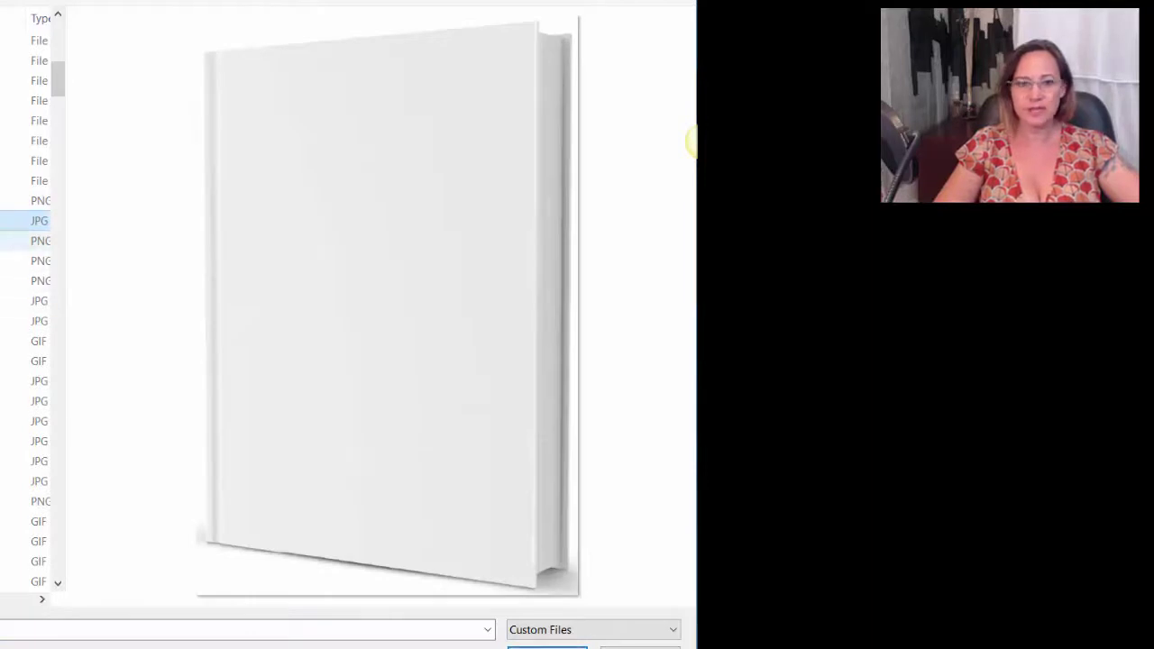
click(18, 241)
key(Up)
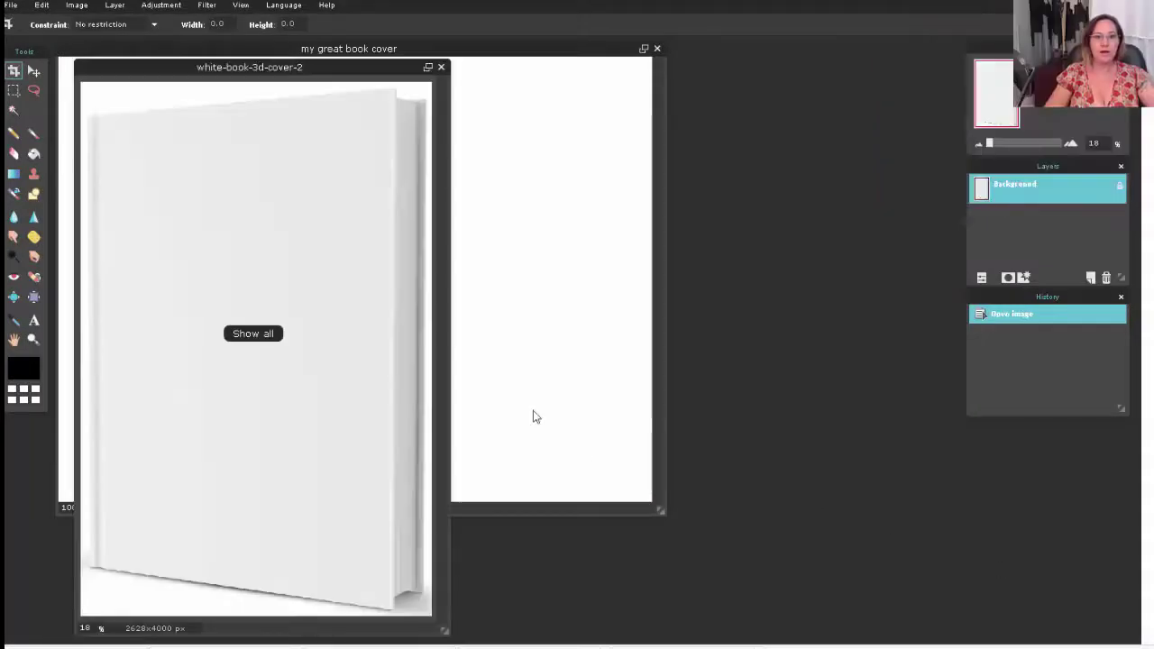
drag(330, 63, 519, 45)
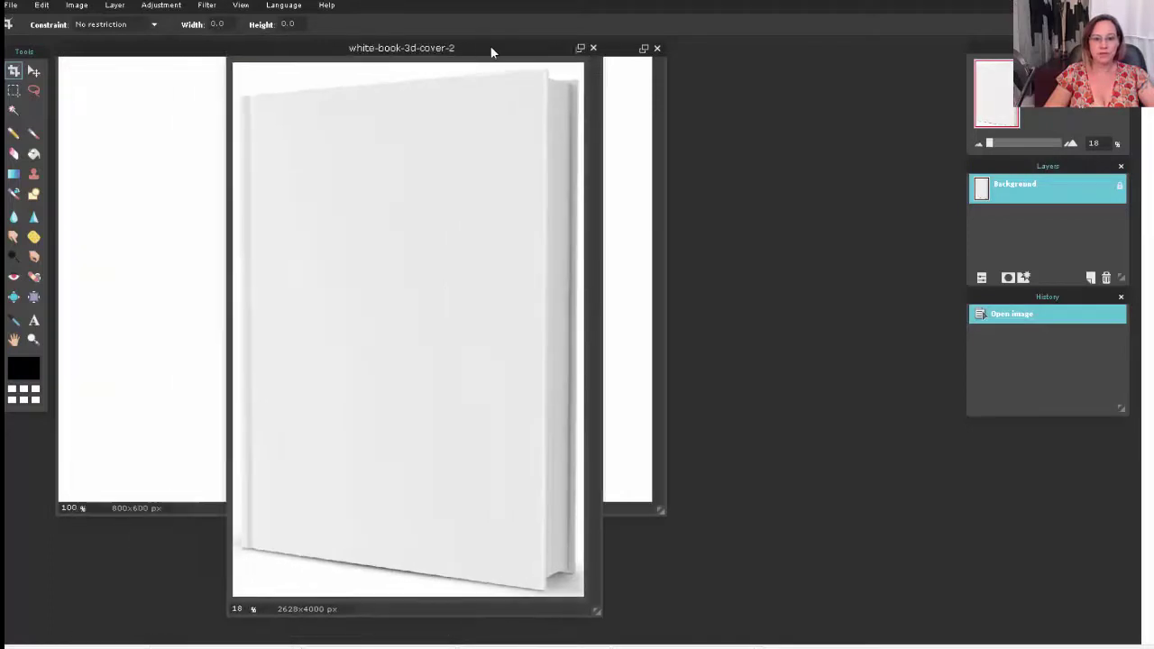
drag(645, 606, 769, 624)
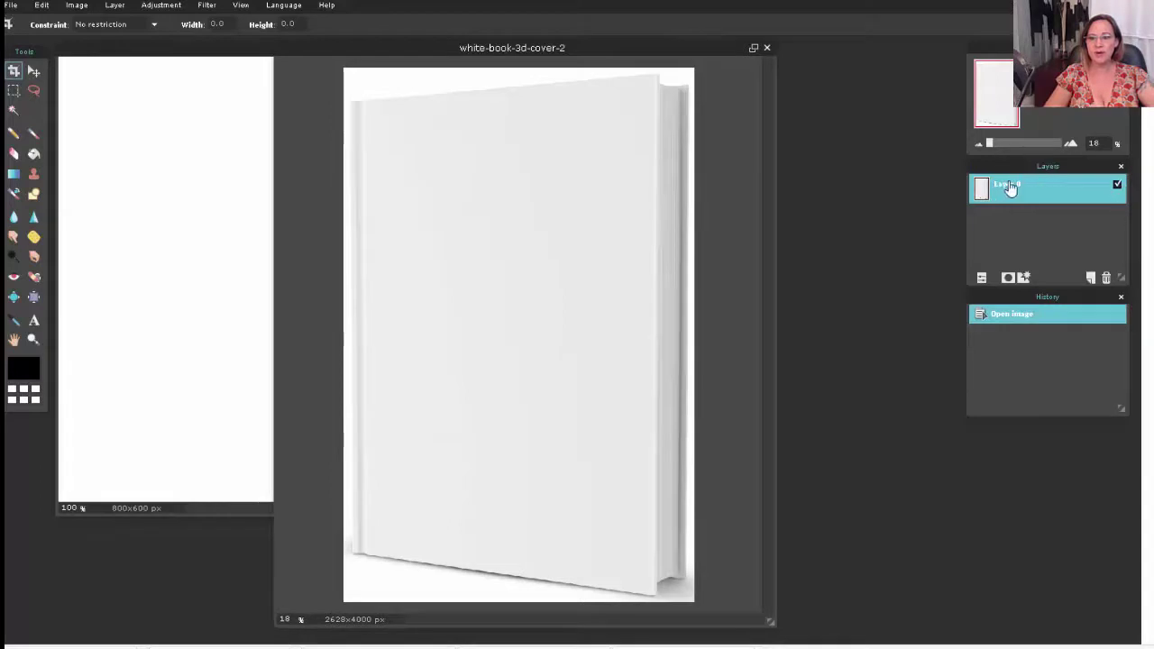
Add an empty Layer 1 above the book photo and make it active.
click(1089, 279)
click(1045, 223)
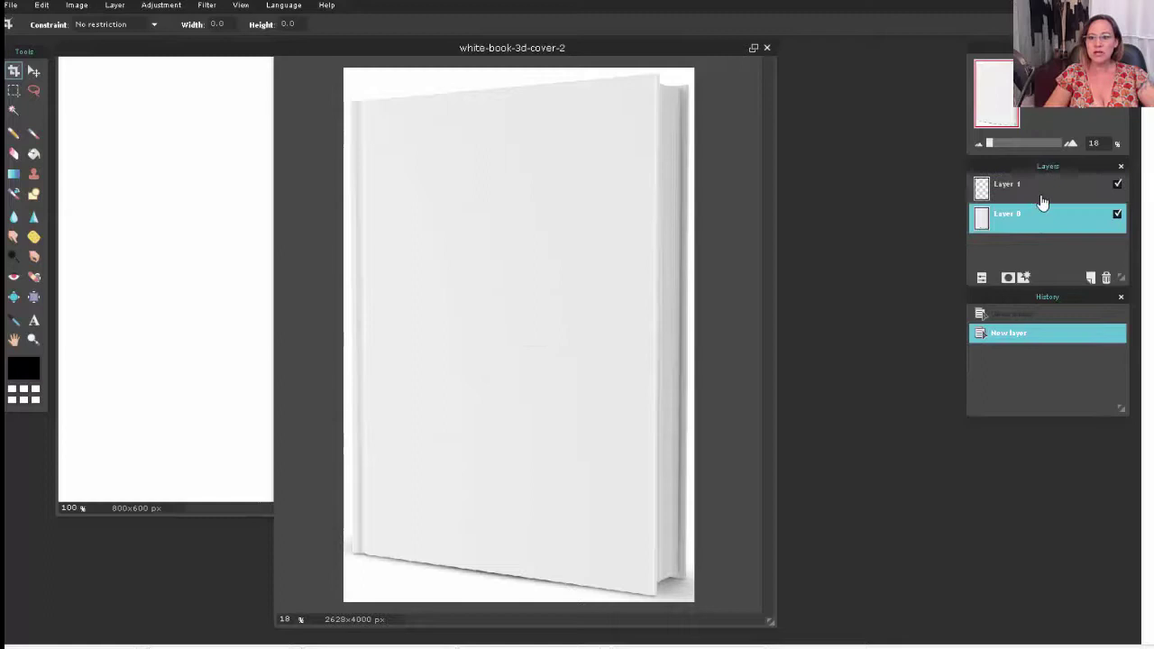
click(1039, 185)
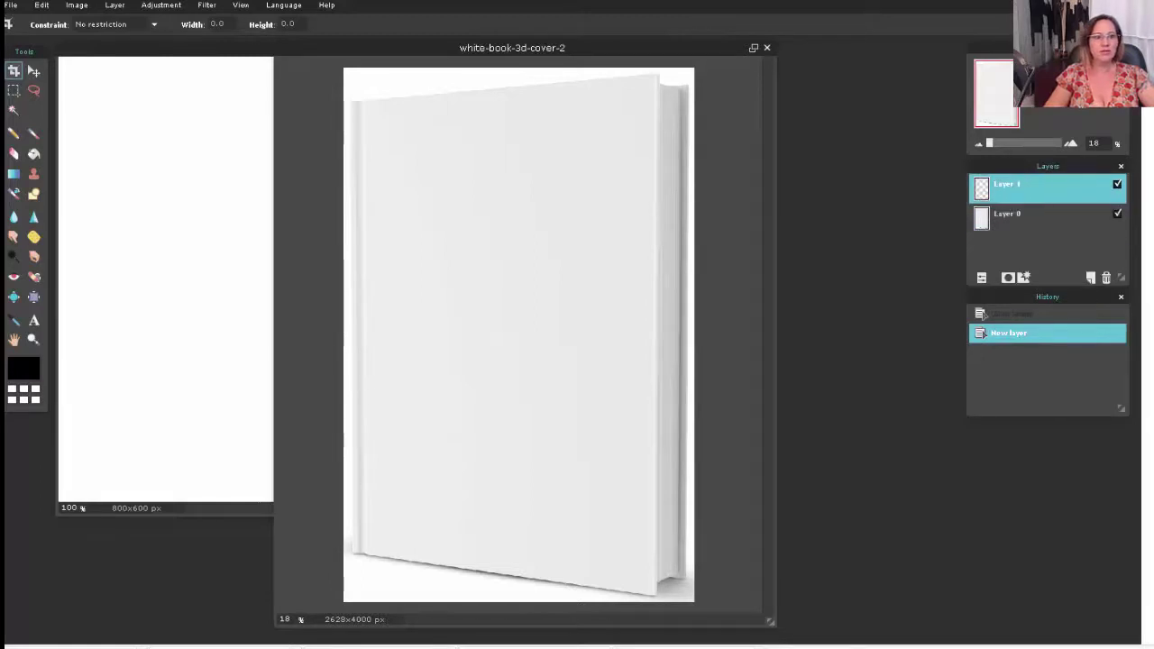
Open the EVERYTHING.png cover design from the Downloads folder.
click(40, 6)
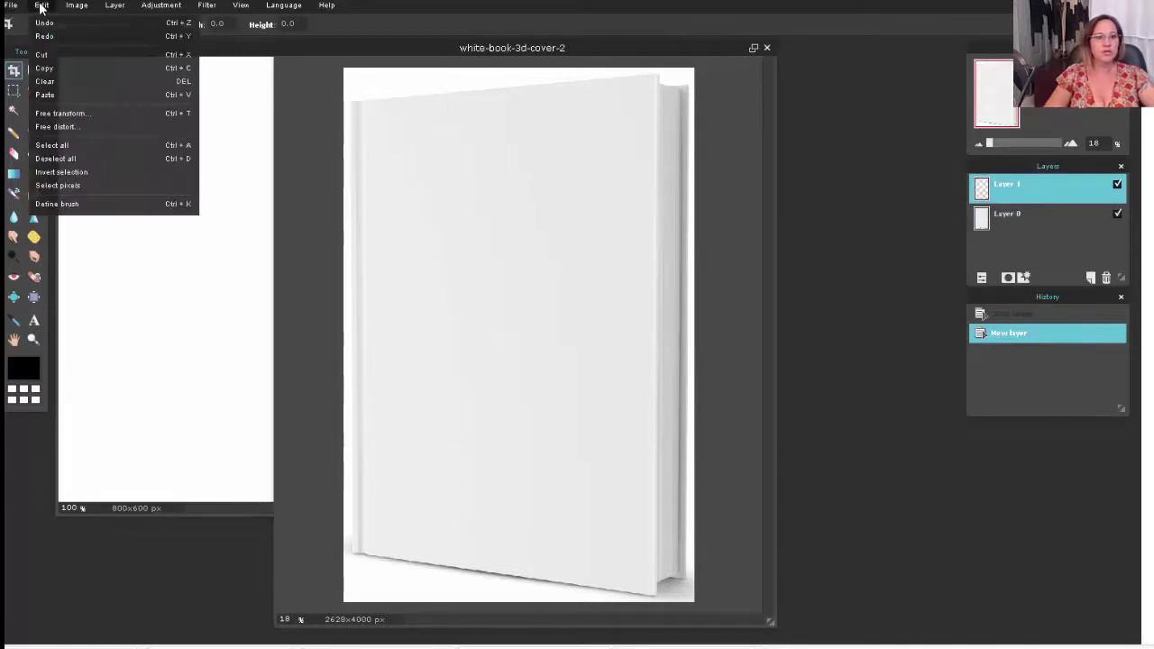
click(19, 11)
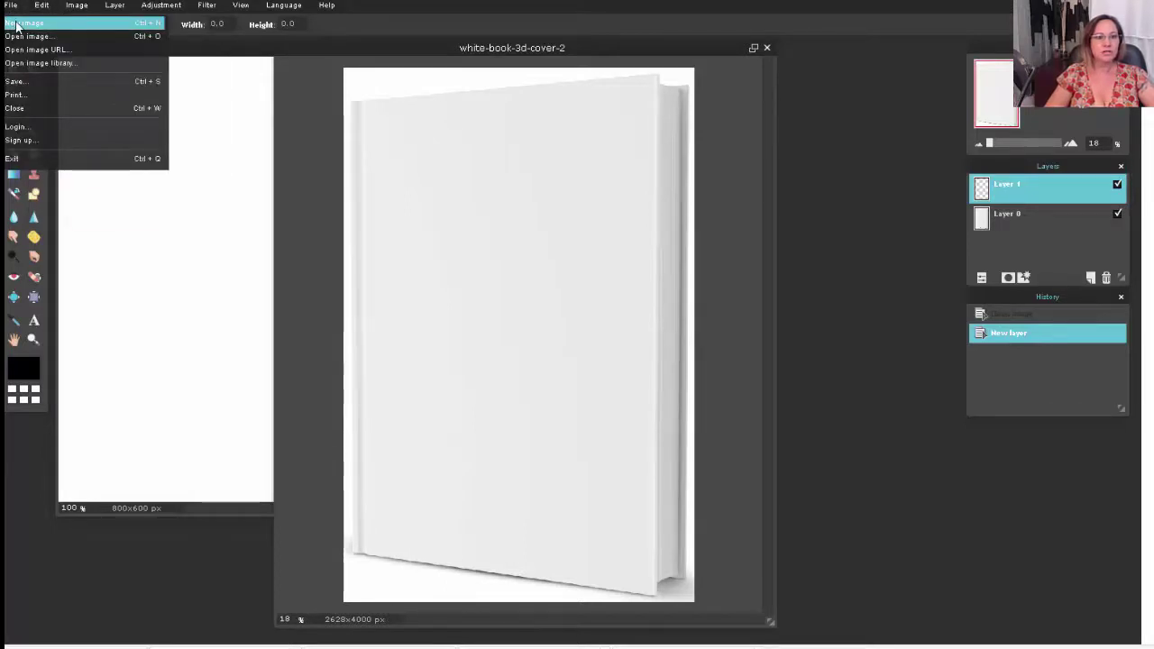
click(23, 36)
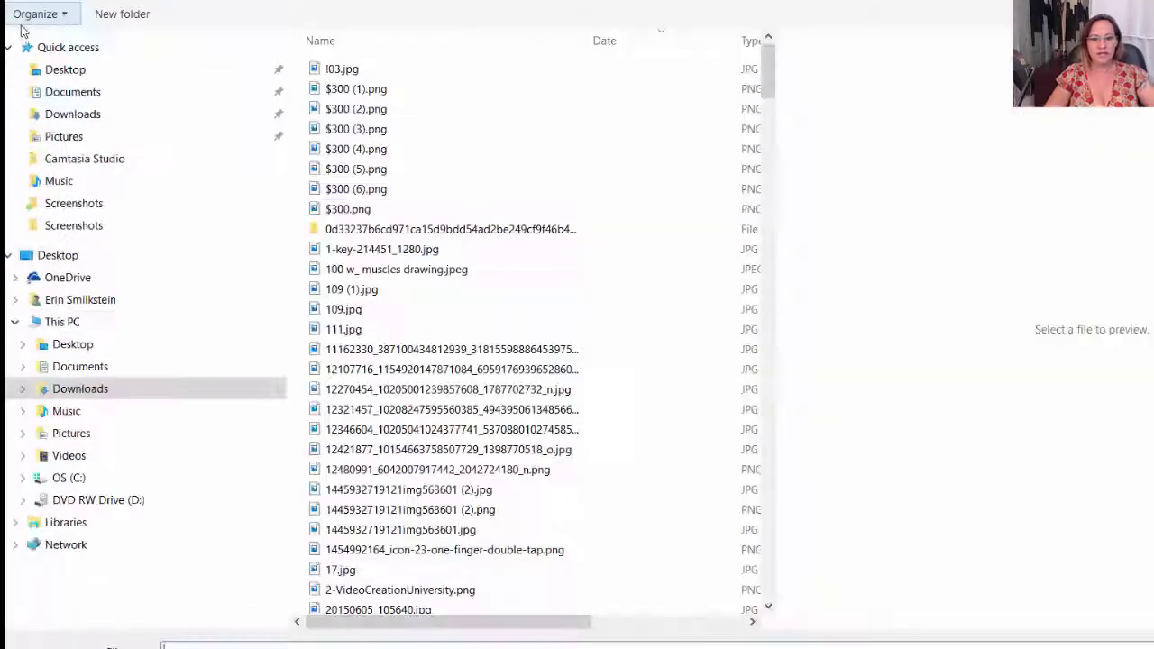
scroll(433, 316, down, 1)
scroll(433, 316, down, 3)
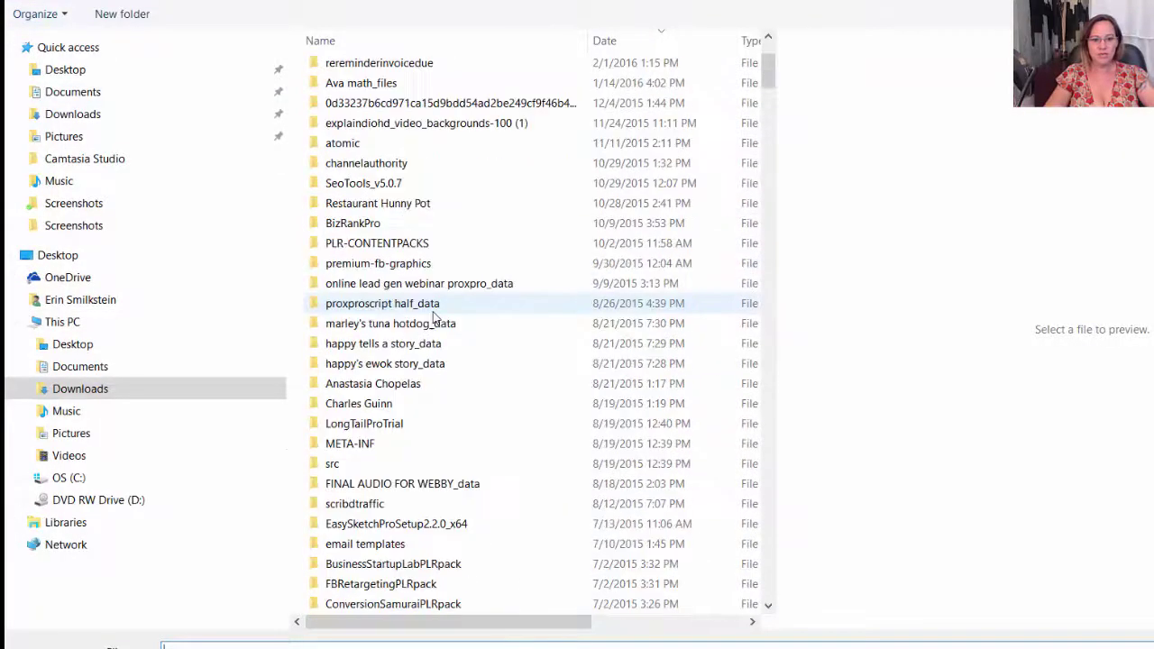
scroll(434, 316, down, 4)
click(385, 408)
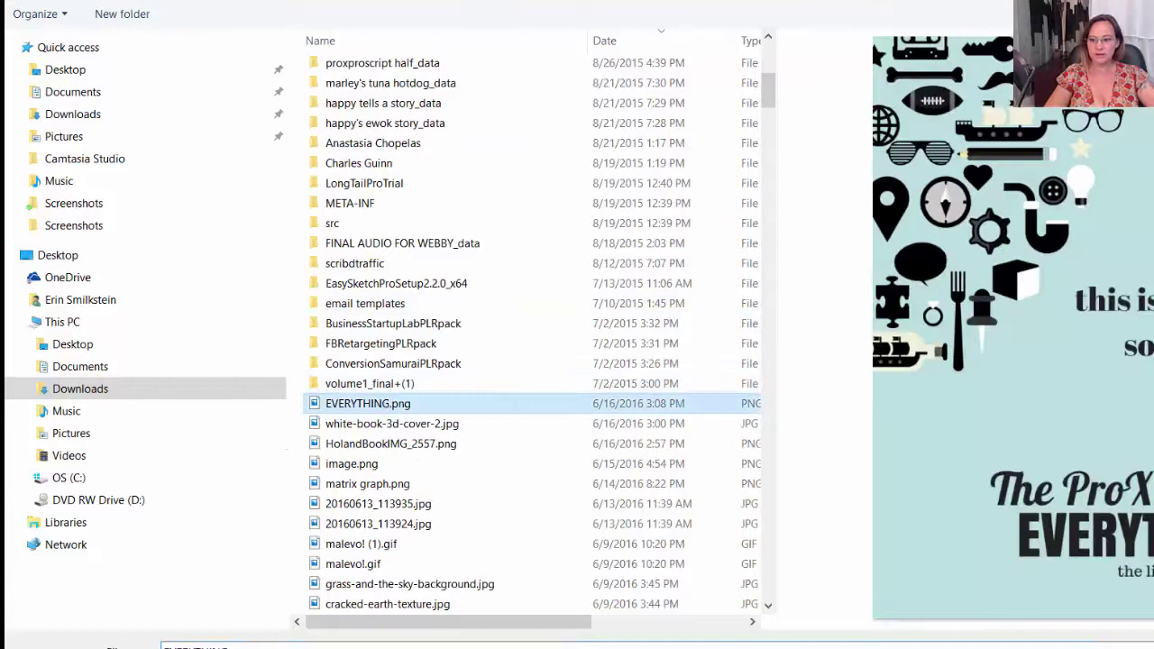
key(Return)
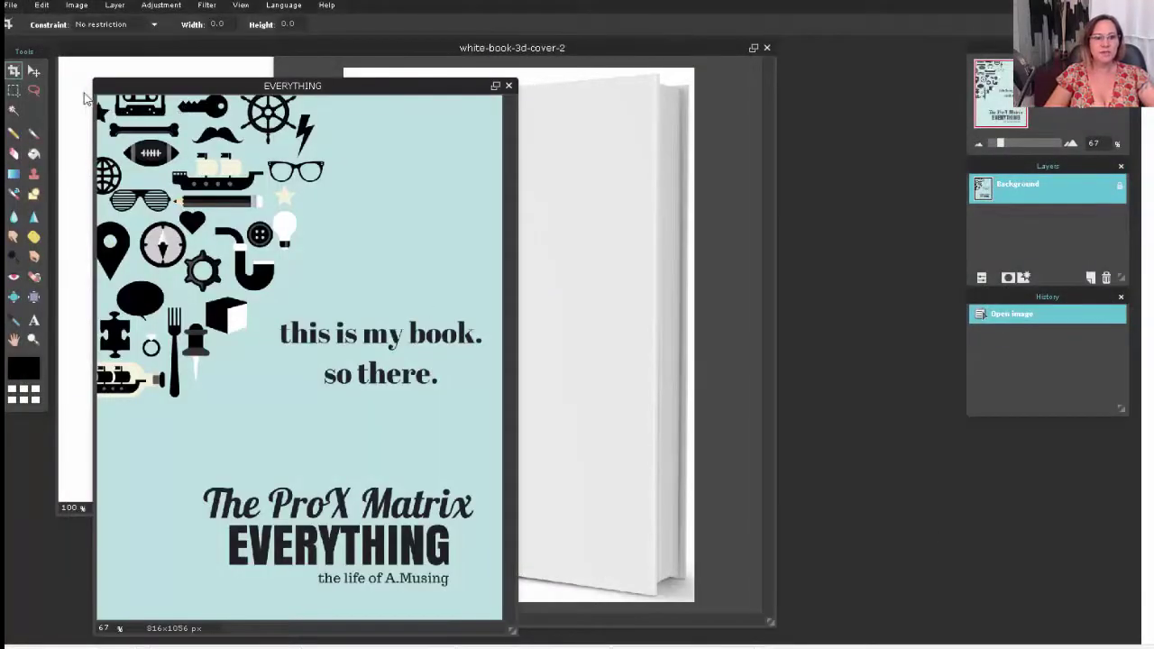
Select the entire EVERYTHING cover design with a rectangle selection and copy it.
click(34, 73)
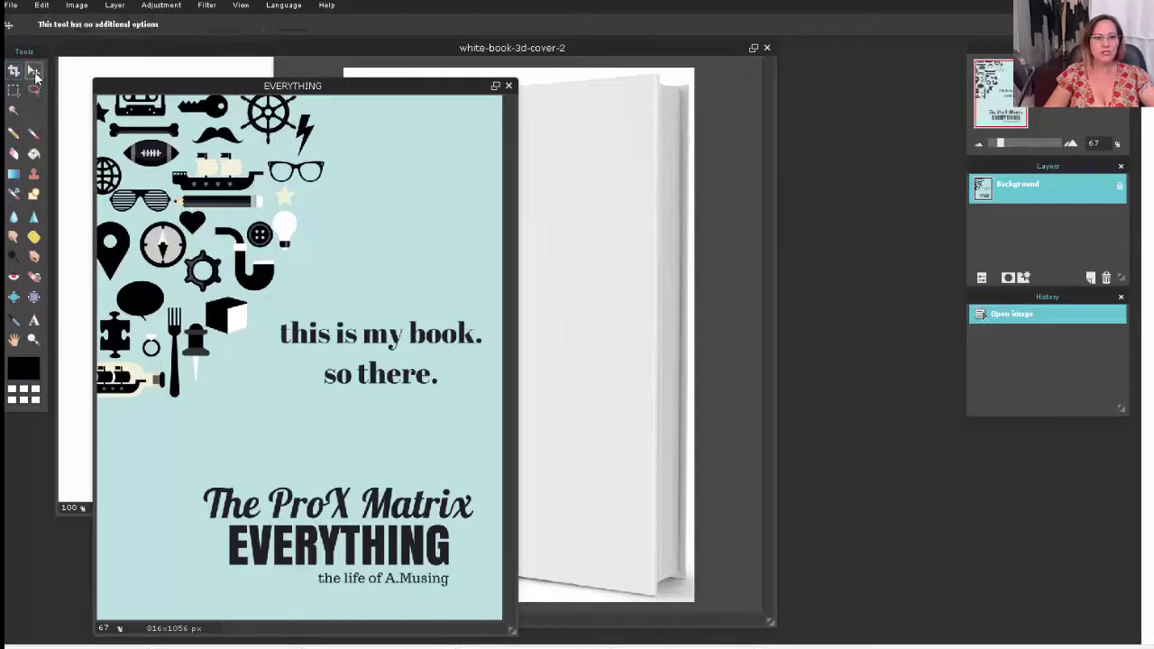
drag(171, 91, 210, 74)
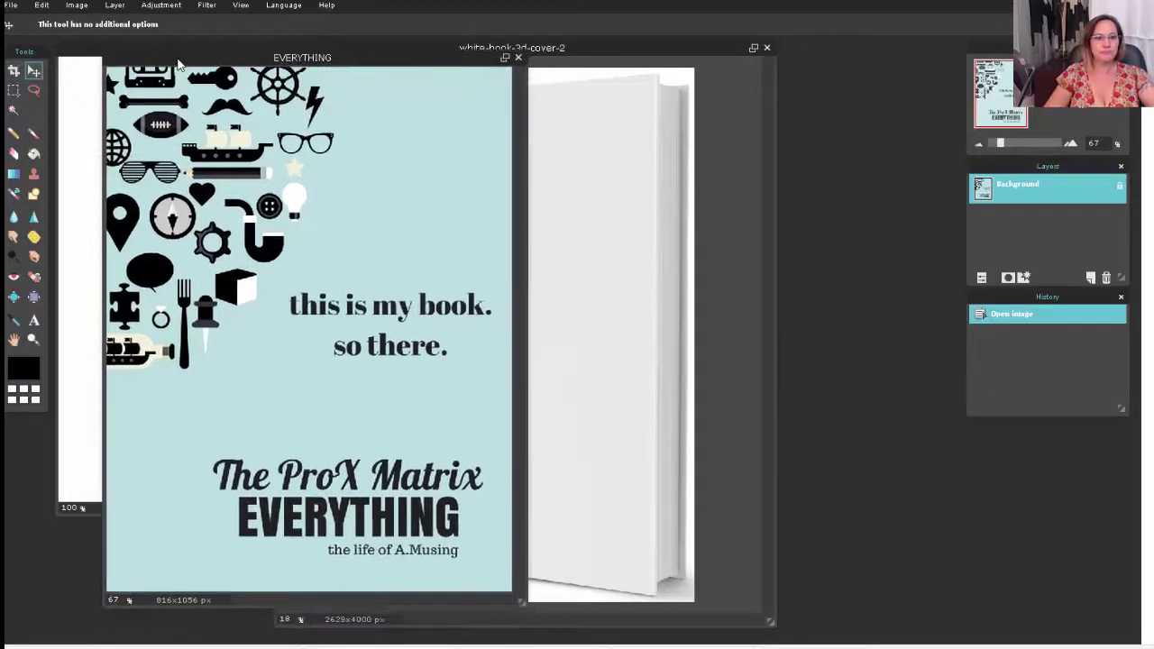
click(14, 90)
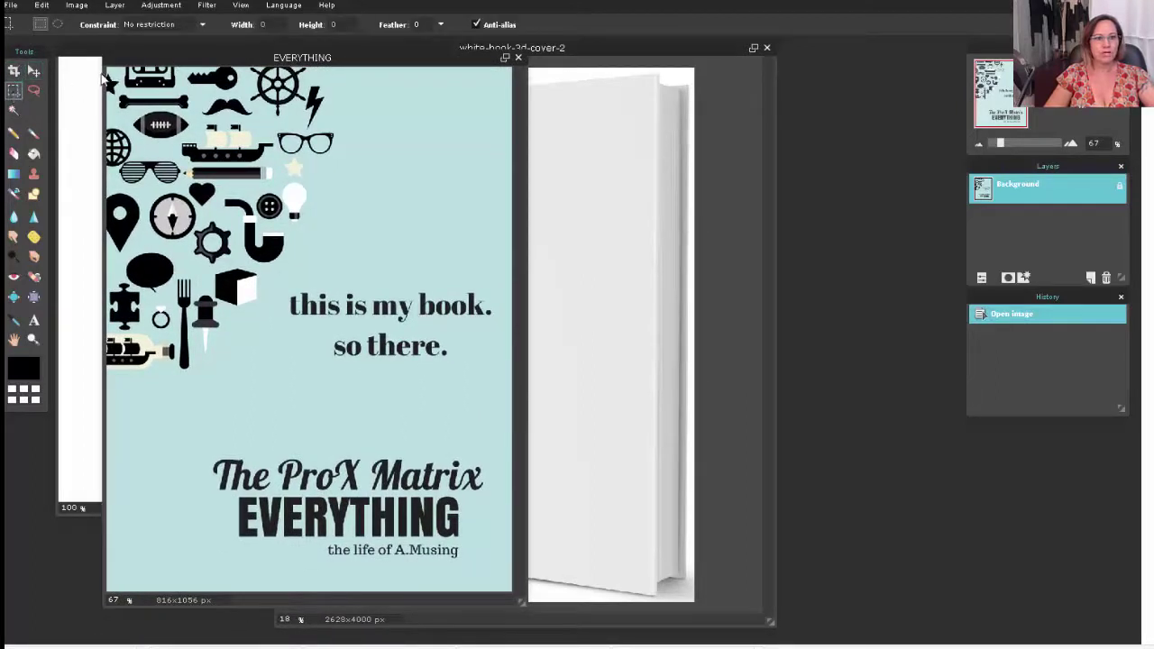
mouse_move(106, 67)
mouse_down()
mouse_move(501, 602)
mouse_move(516, 602)
mouse_up()
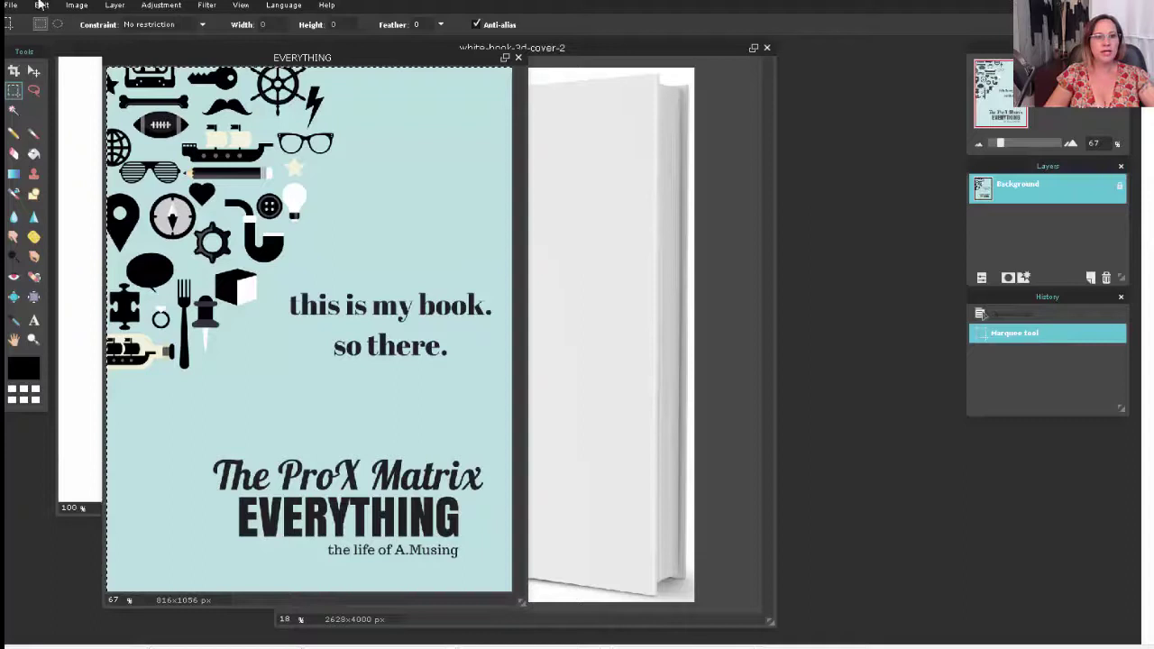
click(40, 10)
click(41, 69)
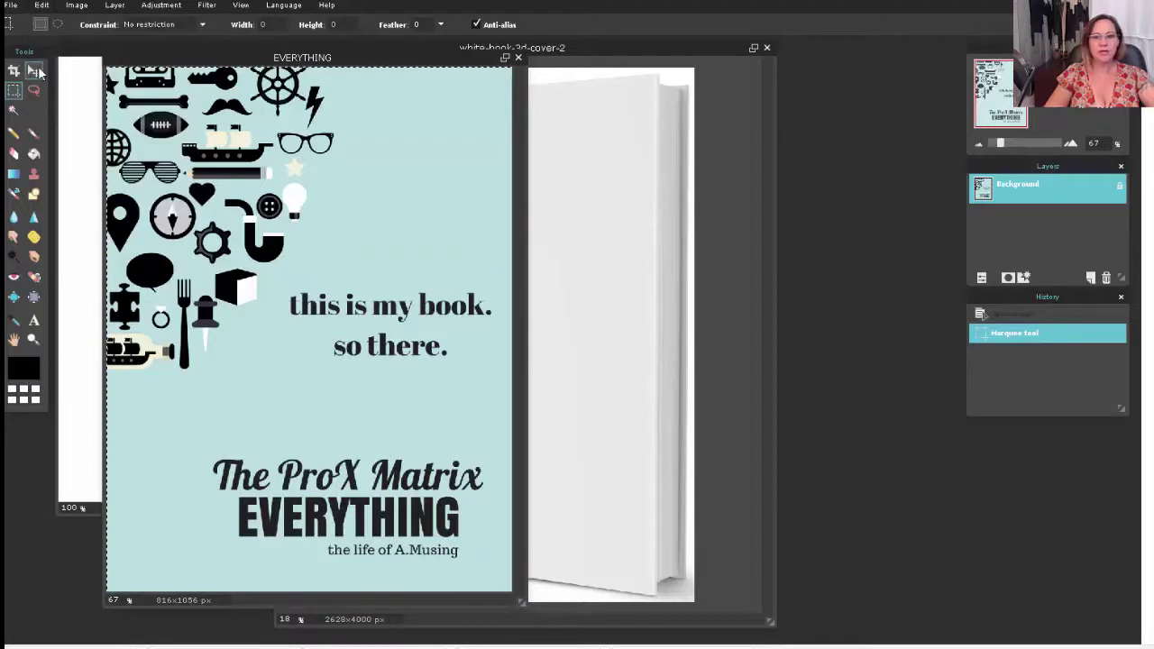
Paste the copied cover onto the white book mockup as a new layer.
click(546, 223)
key(ctrl+shift+n)
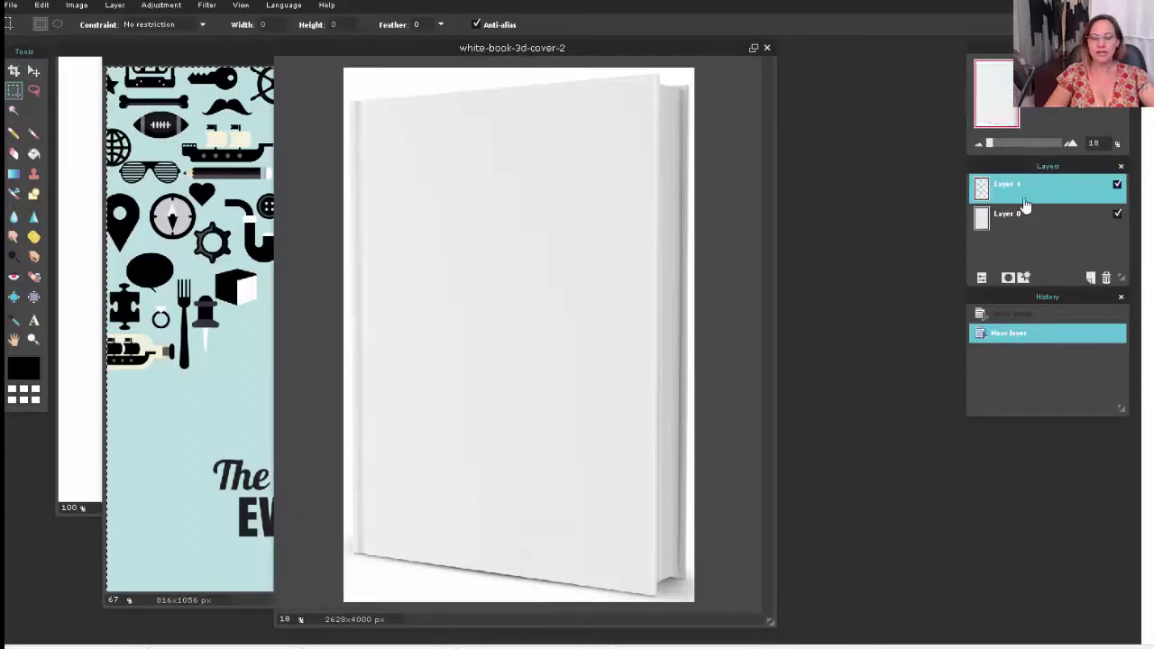
click(40, 5)
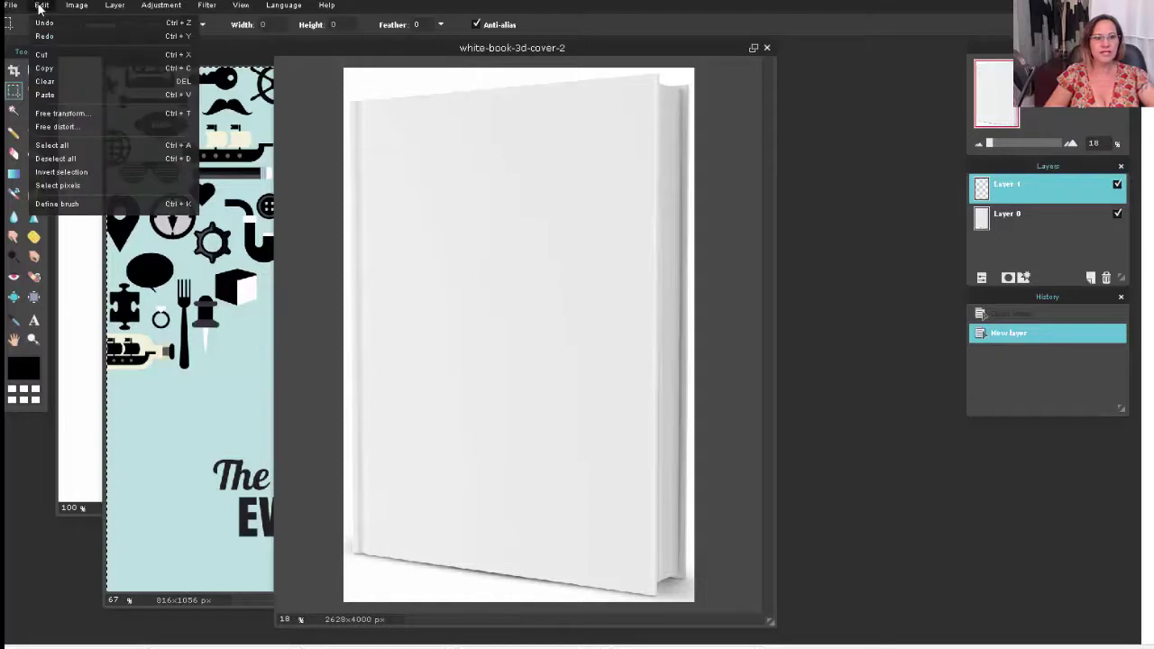
click(43, 96)
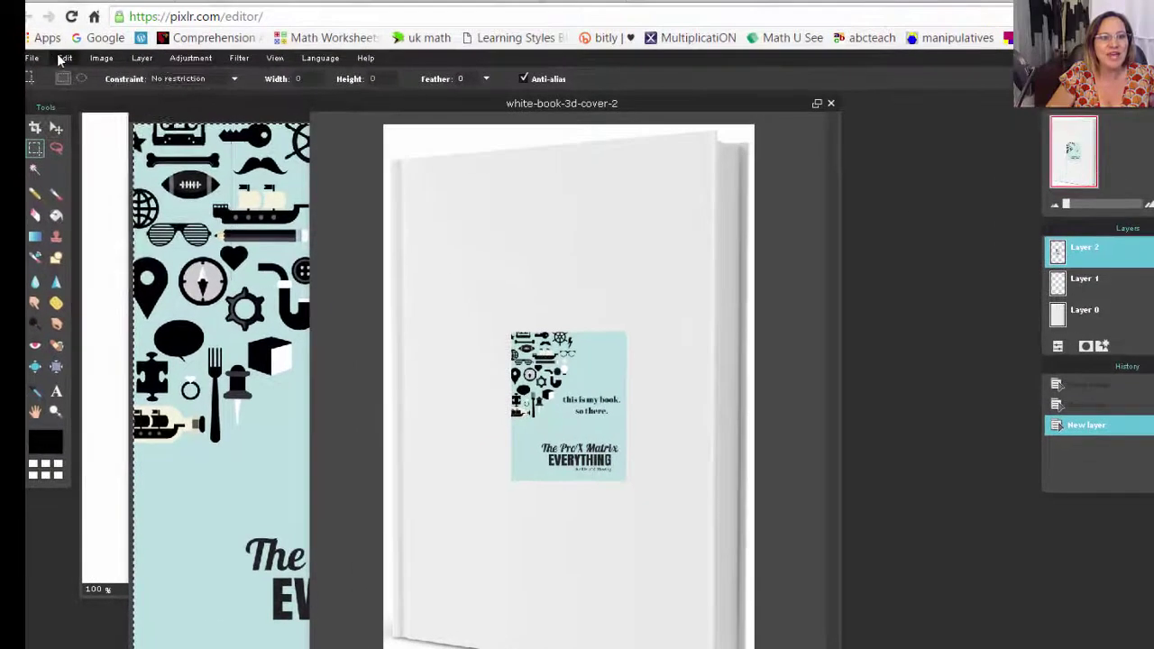
Free-distort the pasted cover, pinning all four corners to the book's front face, and apply.
click(64, 55)
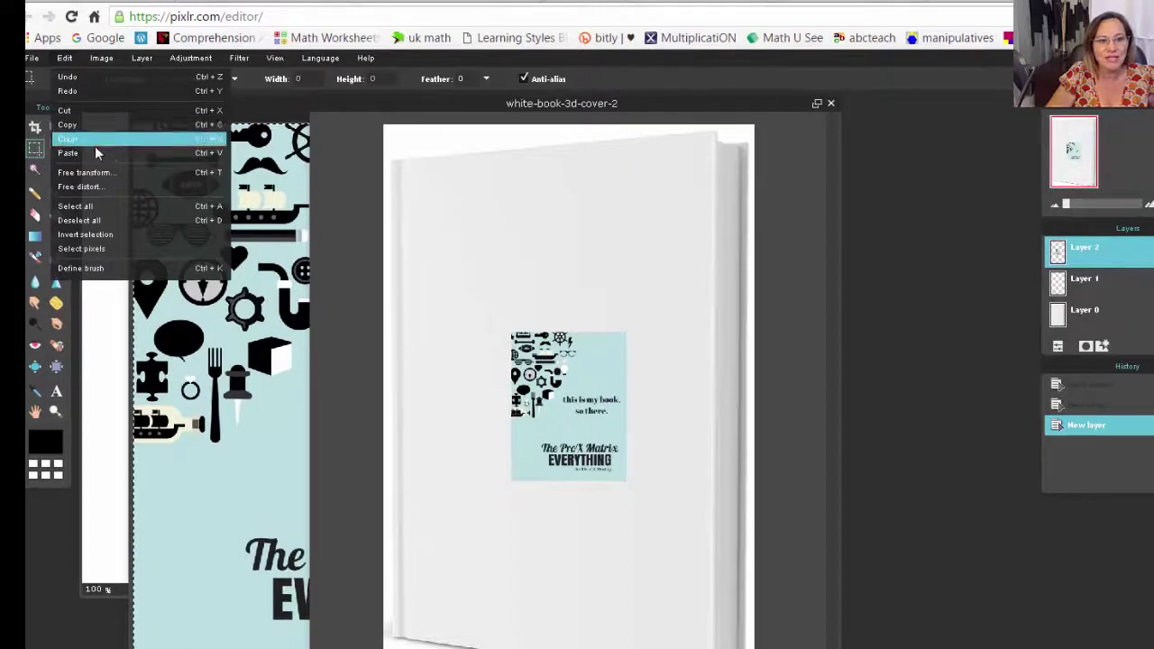
click(94, 187)
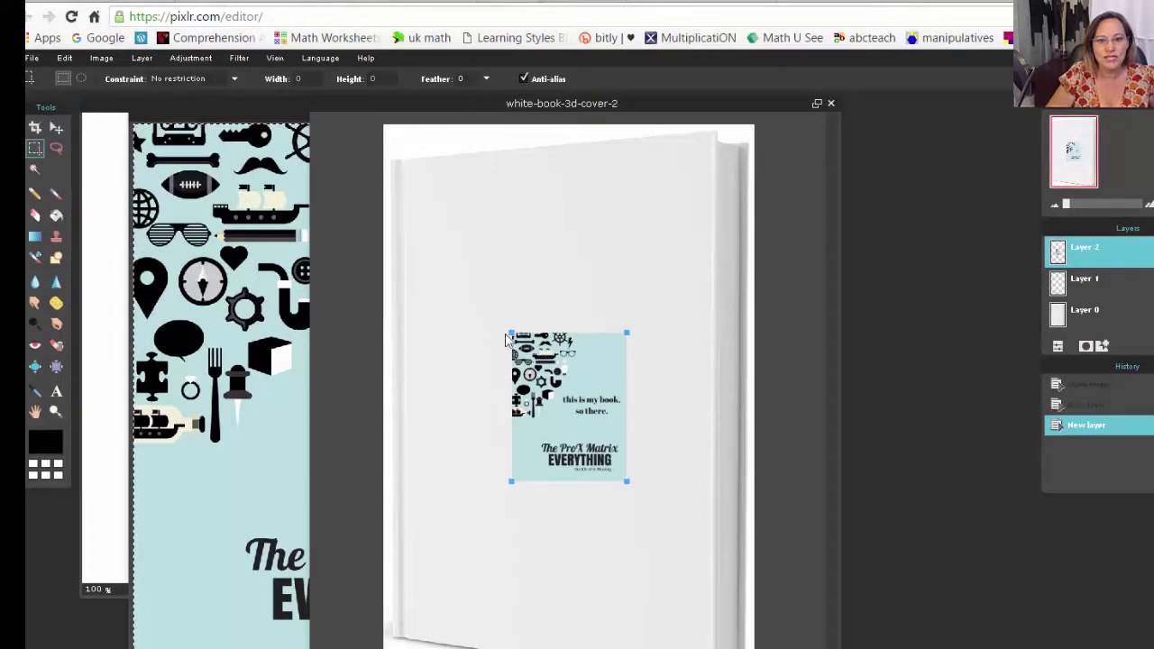
drag(511, 335, 402, 165)
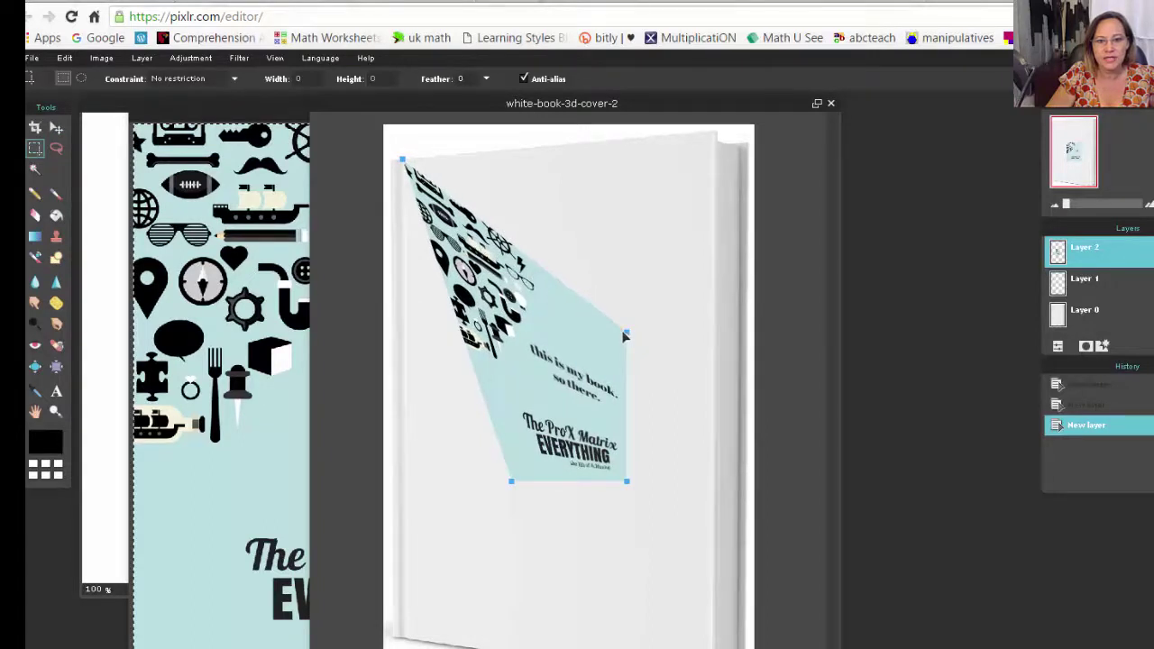
drag(631, 335, 720, 139)
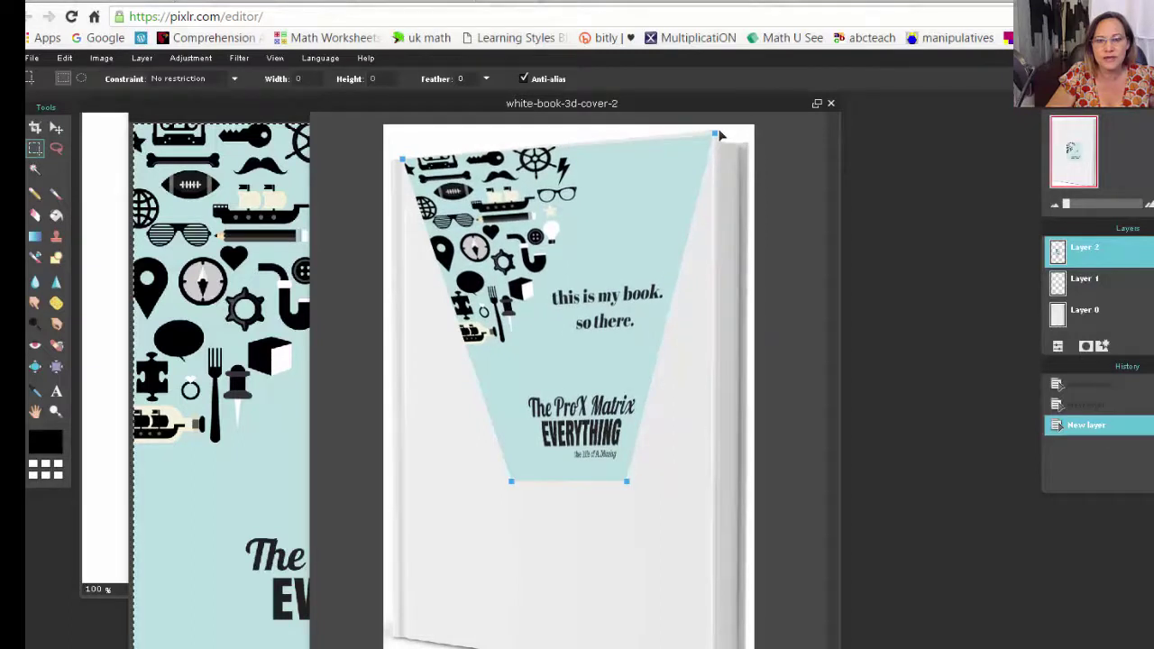
drag(720, 139, 719, 131)
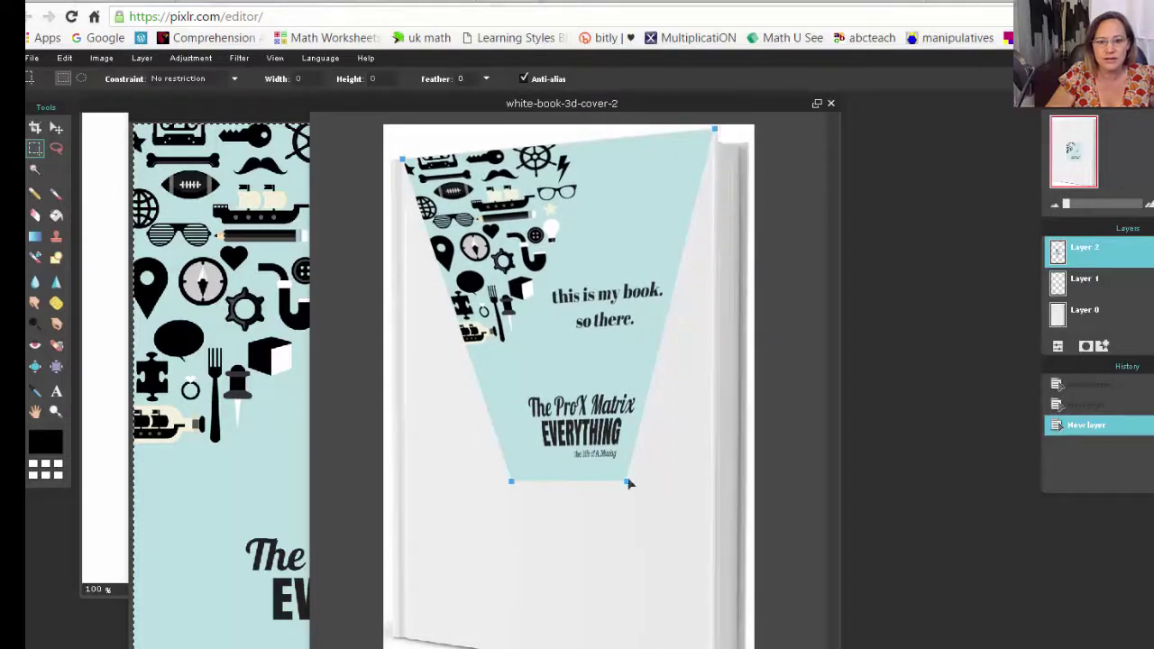
mouse_move(629, 484)
mouse_down()
mouse_move(644, 541)
mouse_move(716, 619)
mouse_up()
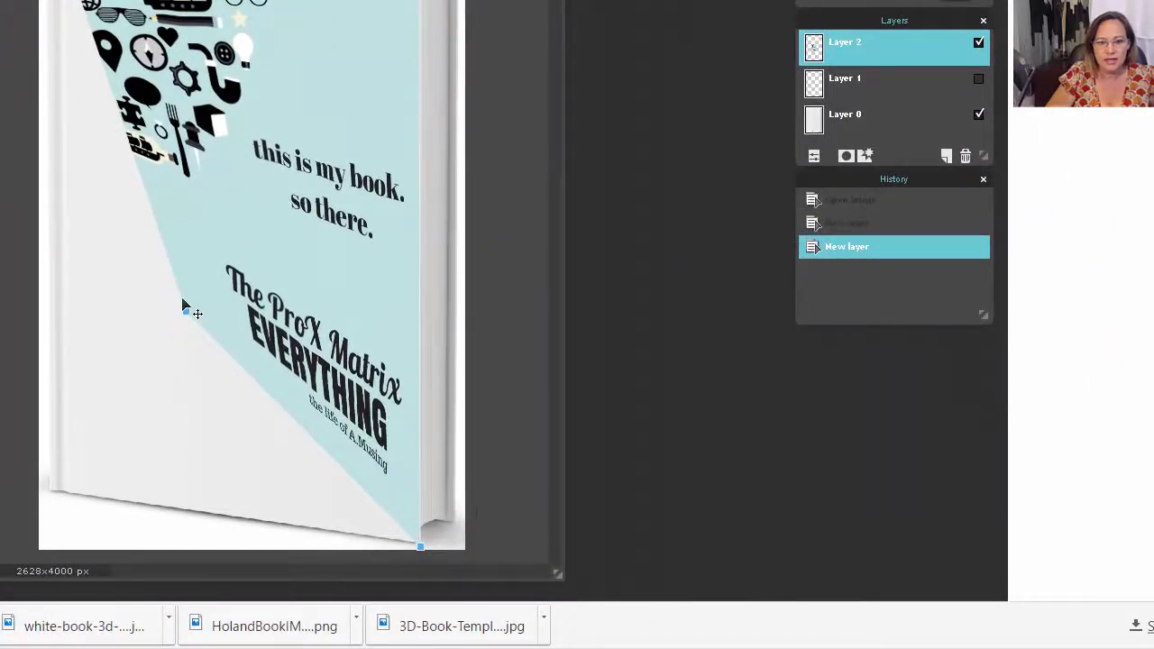
drag(185, 311, 58, 492)
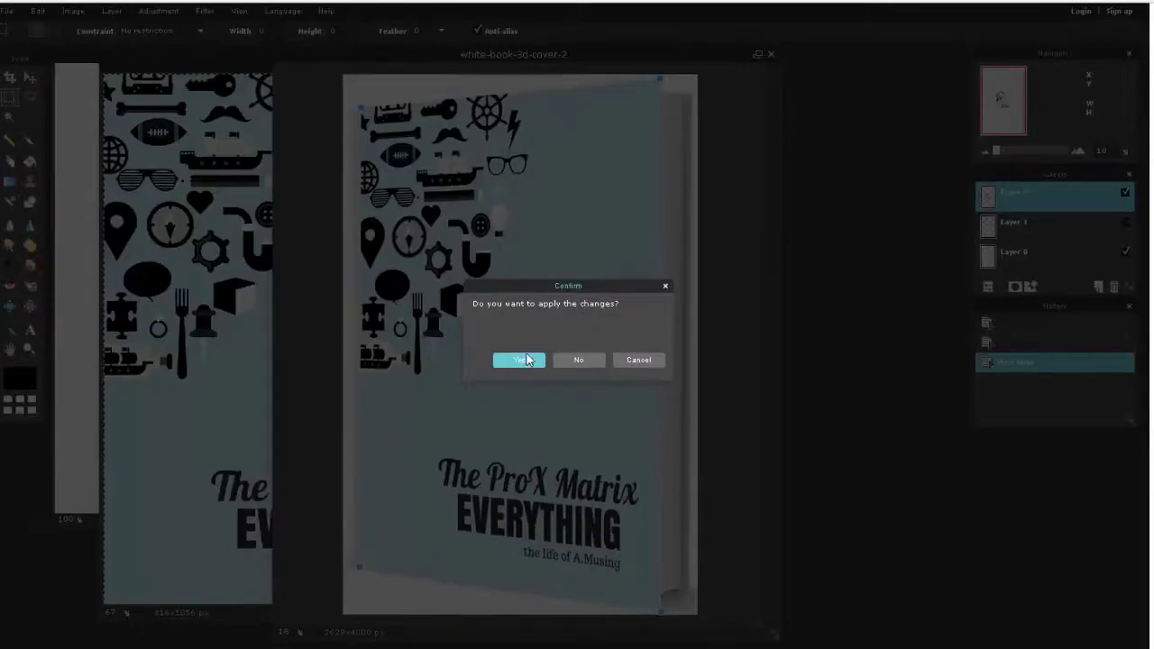
click(527, 360)
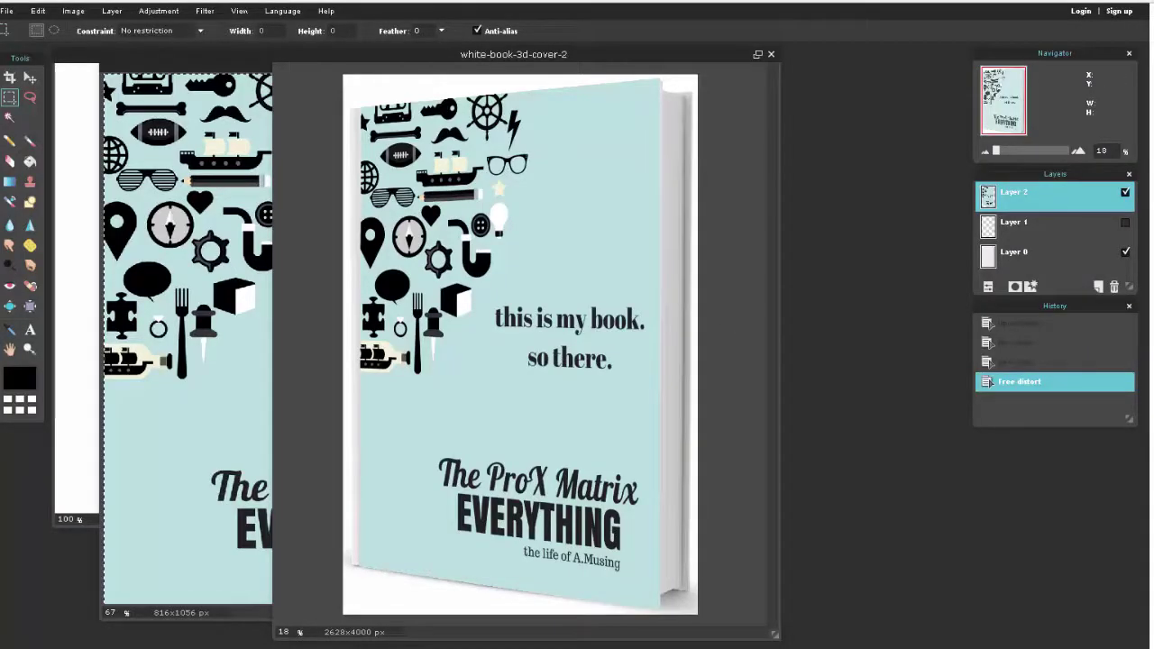
Save the mockup as JPEG, replacing the existing white-book-3d-cover-2.jpg.
click(7, 11)
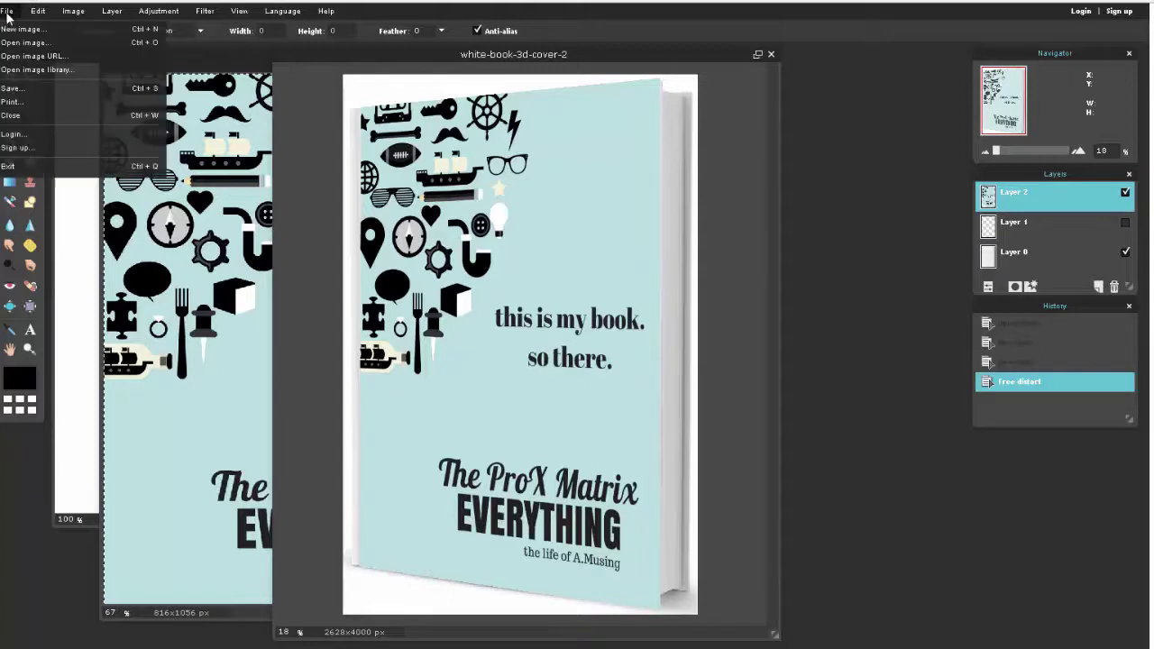
click(18, 88)
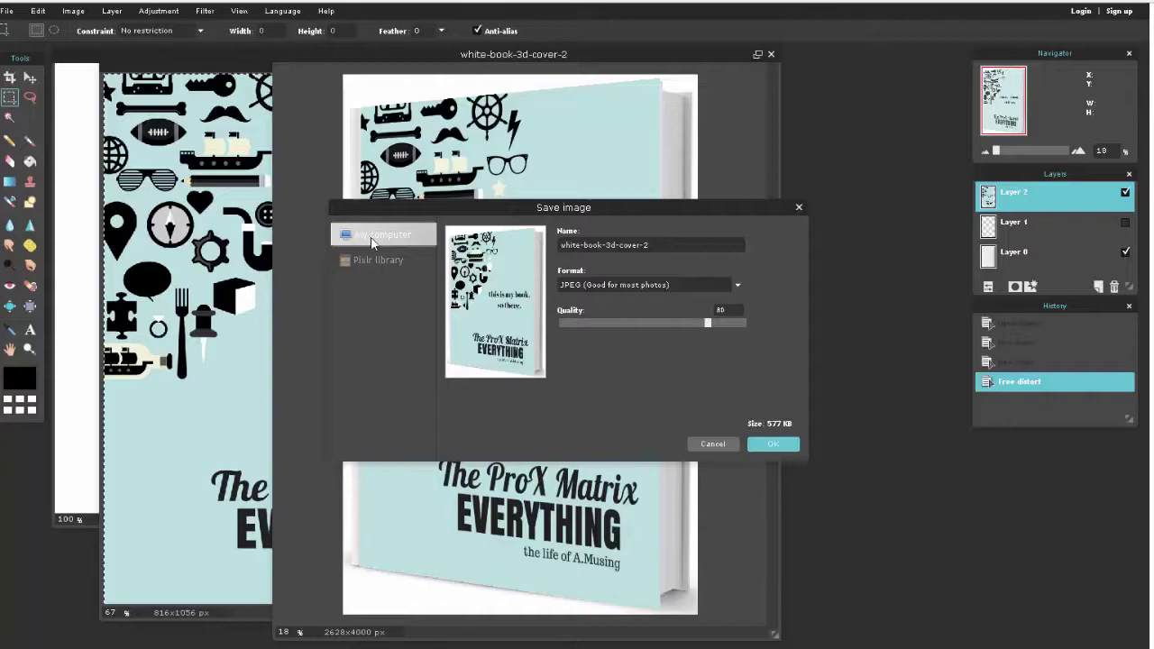
click(774, 445)
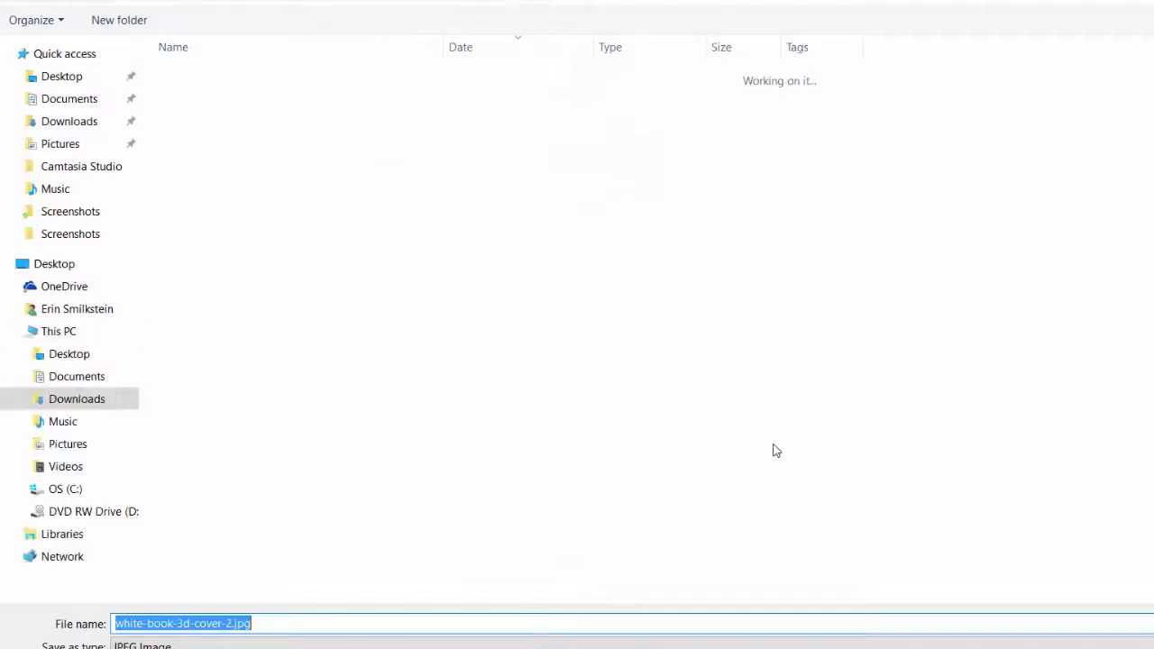
key(Return)
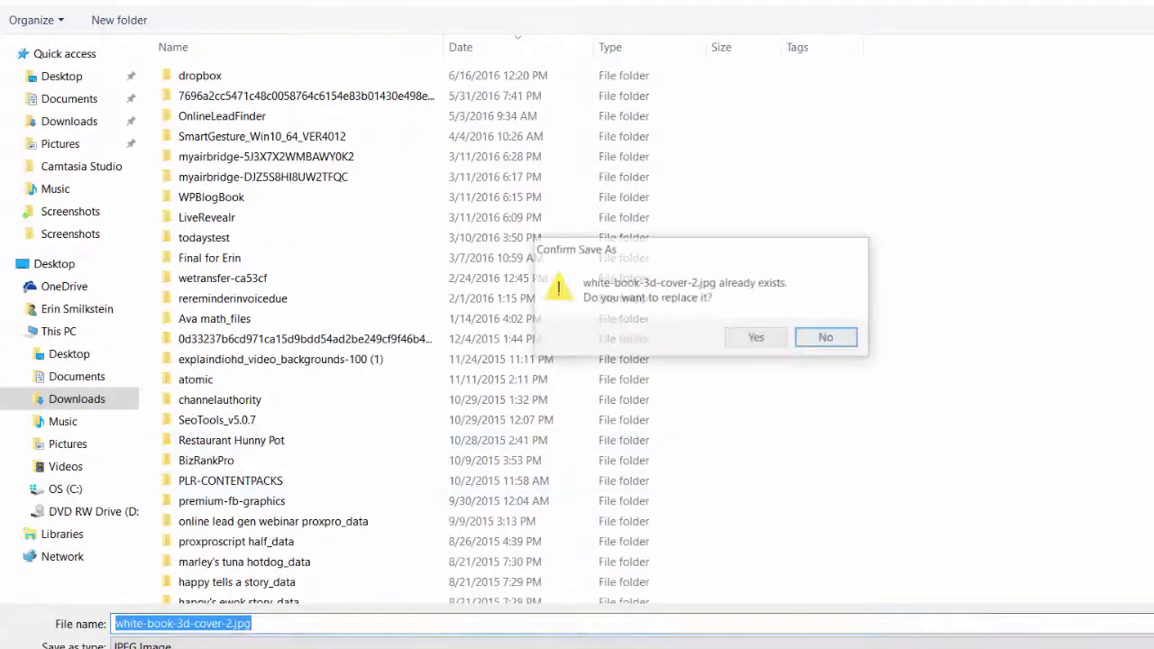
click(757, 337)
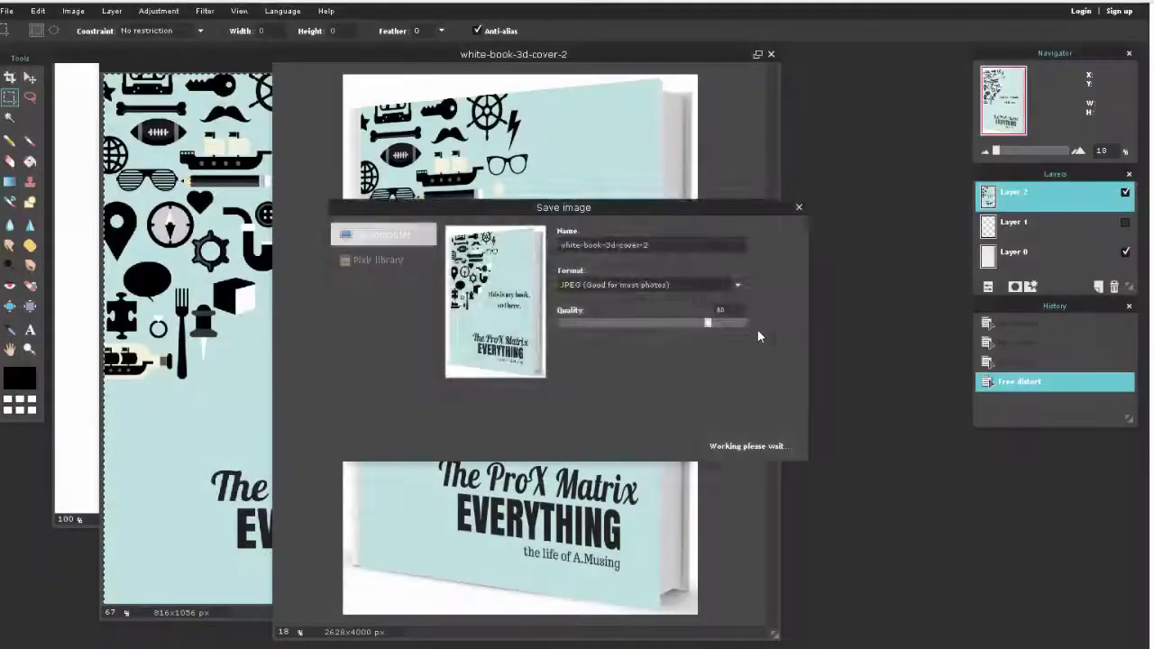